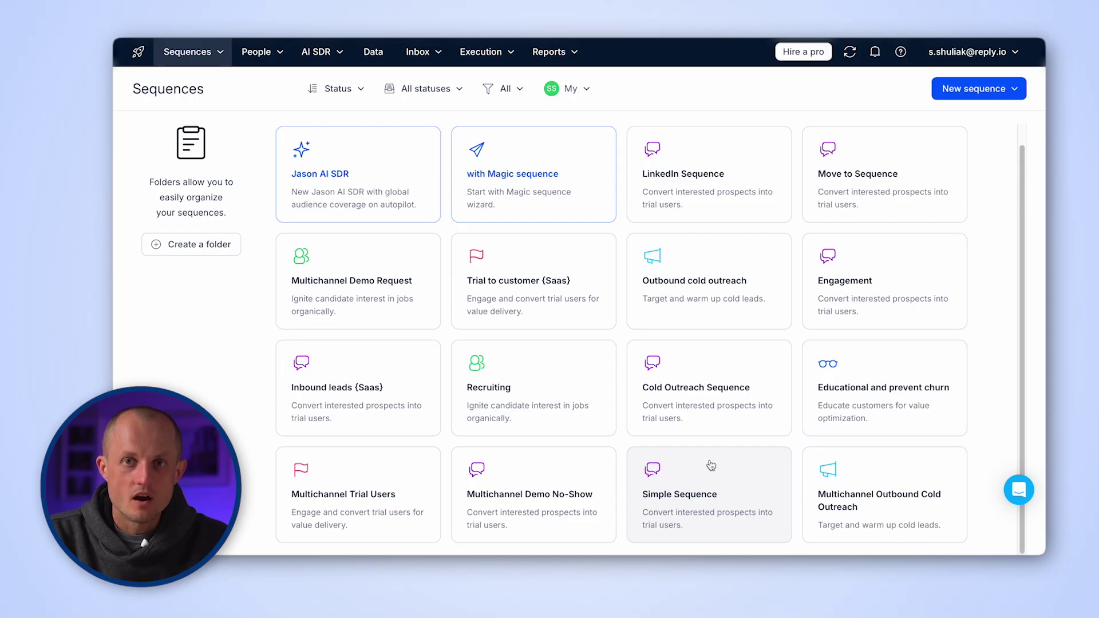
Show the available ways to start a new sequence
left_click(988, 88)
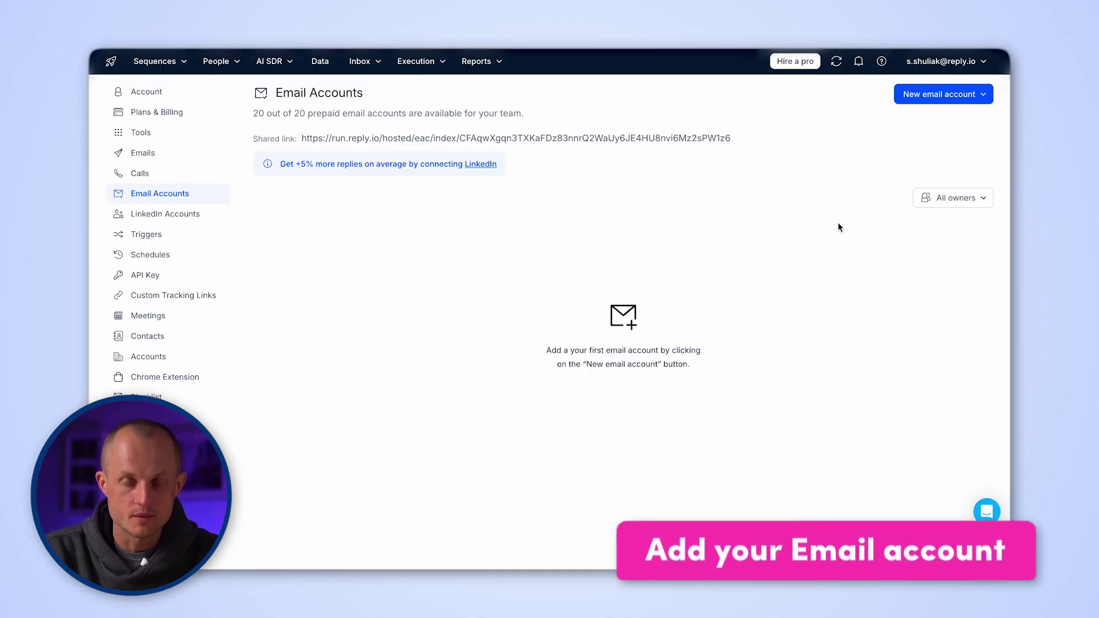
Connect the work Google account as a Gmail mailbox and grant Reply access to it
left_click(943, 94)
left_click(918, 143)
left_click(367, 327)
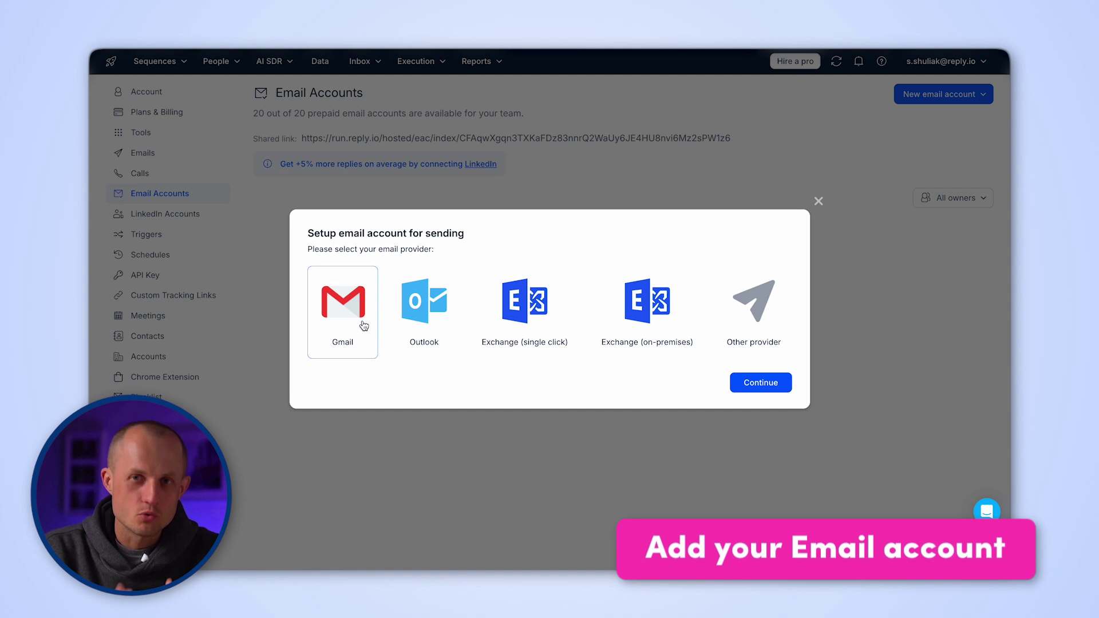
left_click(750, 381)
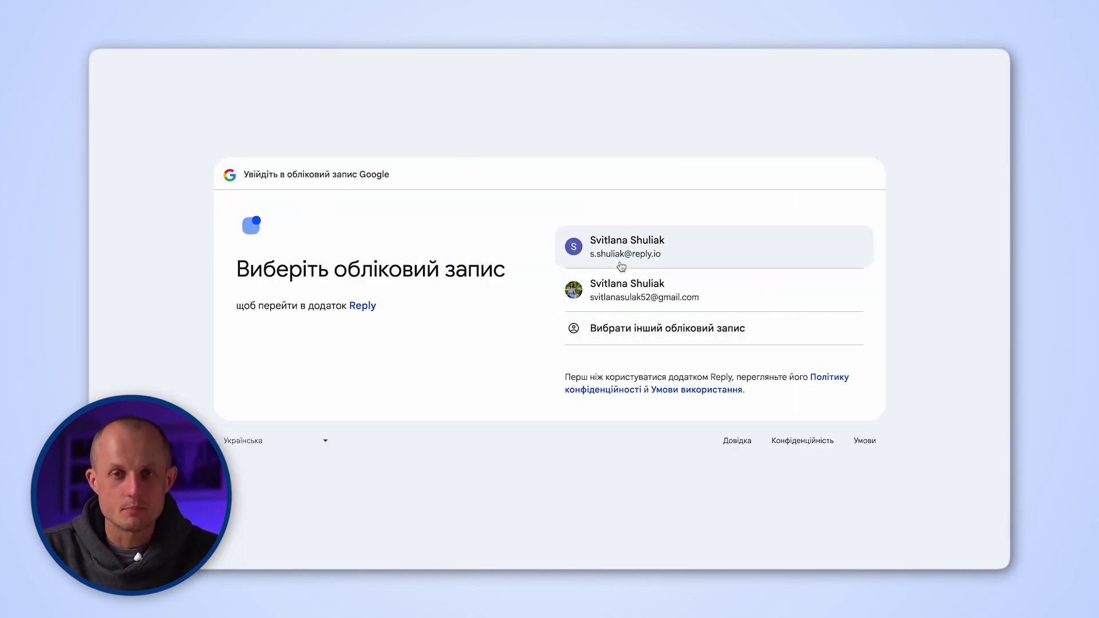
left_click(619, 260)
left_click(787, 383)
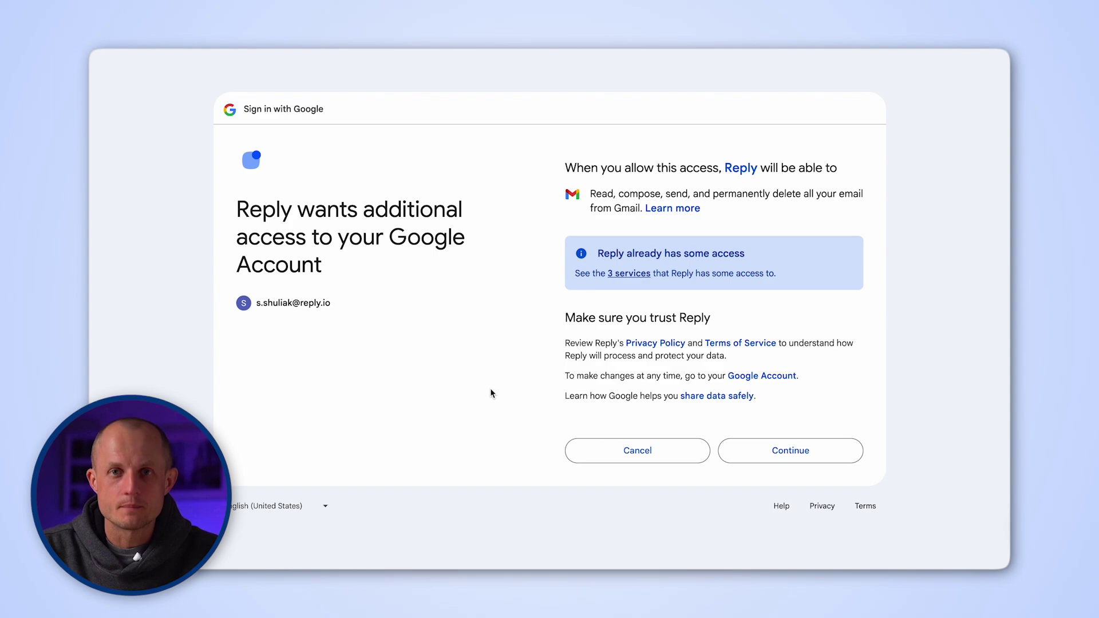
left_click(788, 442)
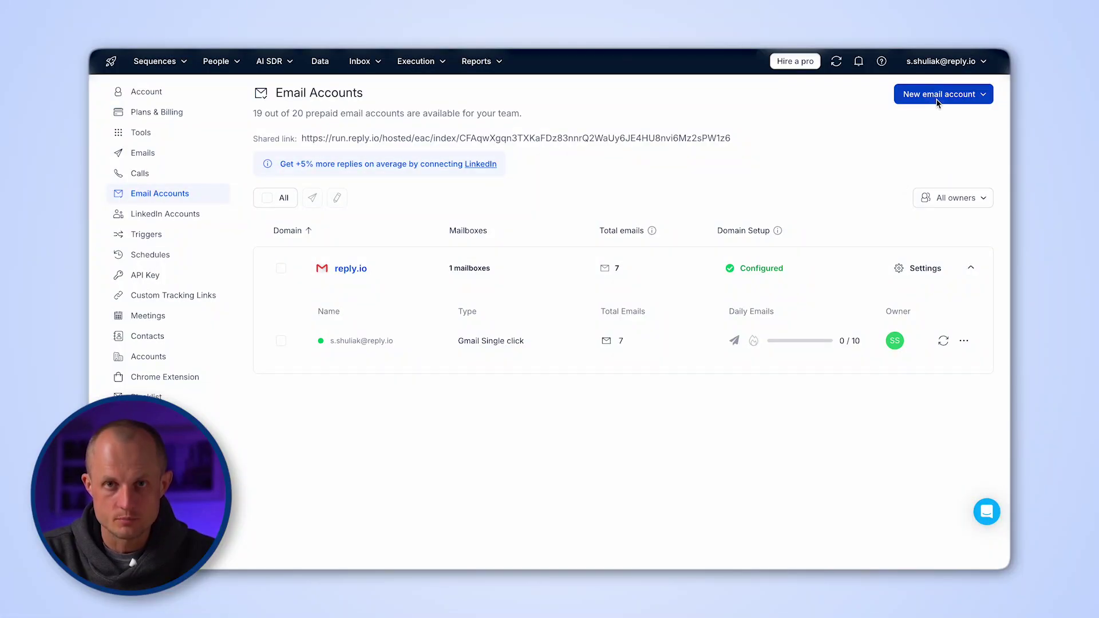
Import email accounts from the CSV file sample-file (1).csv
left_click(937, 100)
left_click(935, 121)
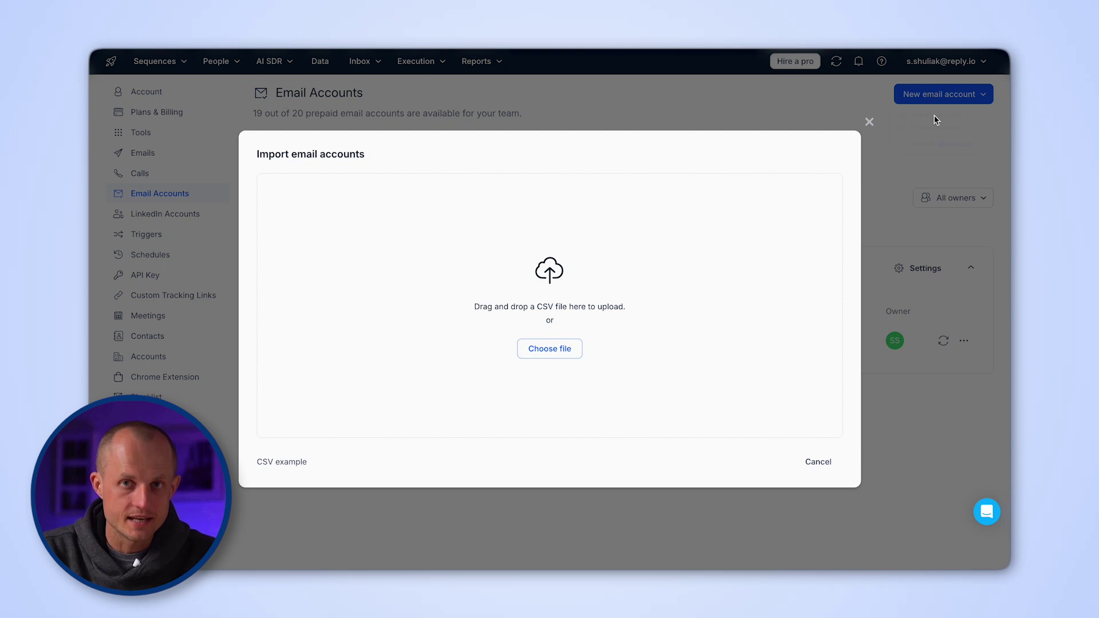
left_click(548, 352)
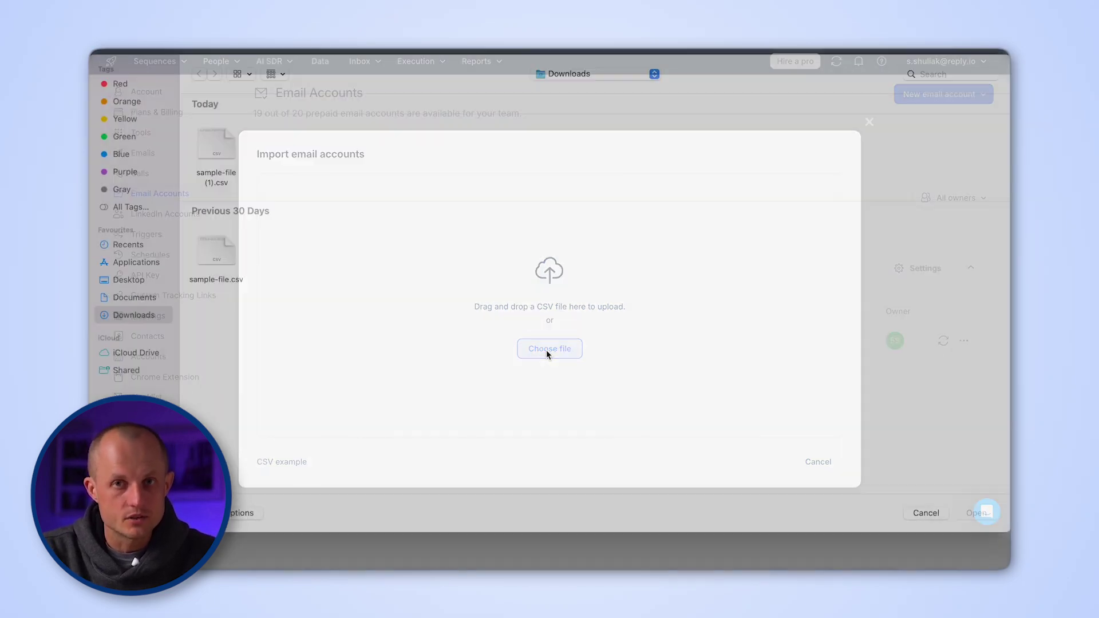
left_click(210, 179)
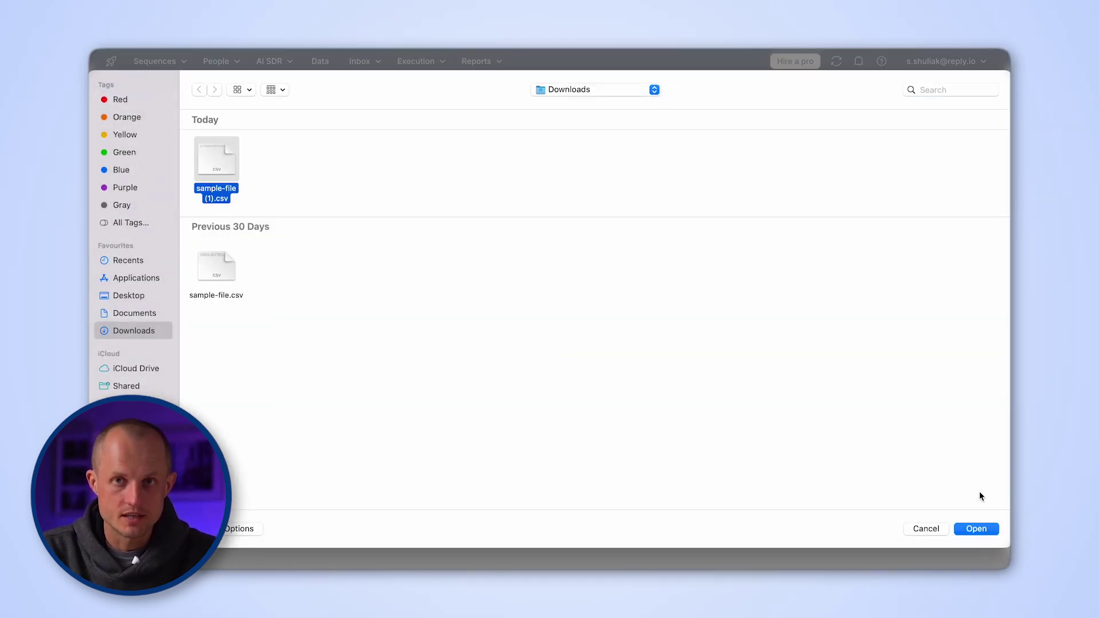
left_click(977, 528)
left_click(865, 123)
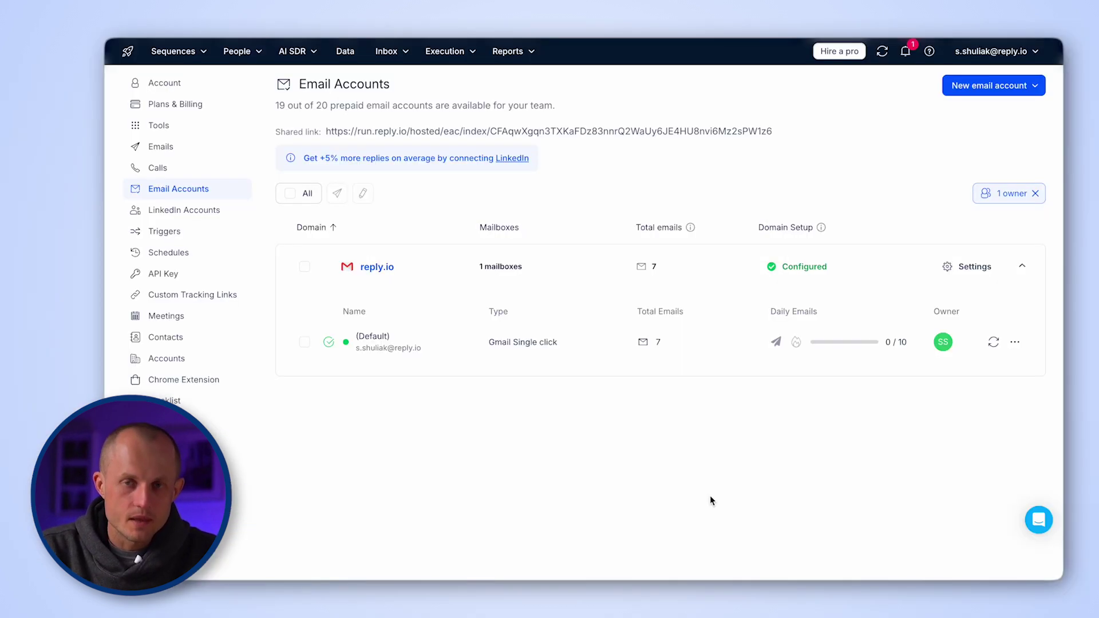
Connect the Gmail mailbox to MailToaster warm-up and save it
left_click(776, 343)
left_click(532, 124)
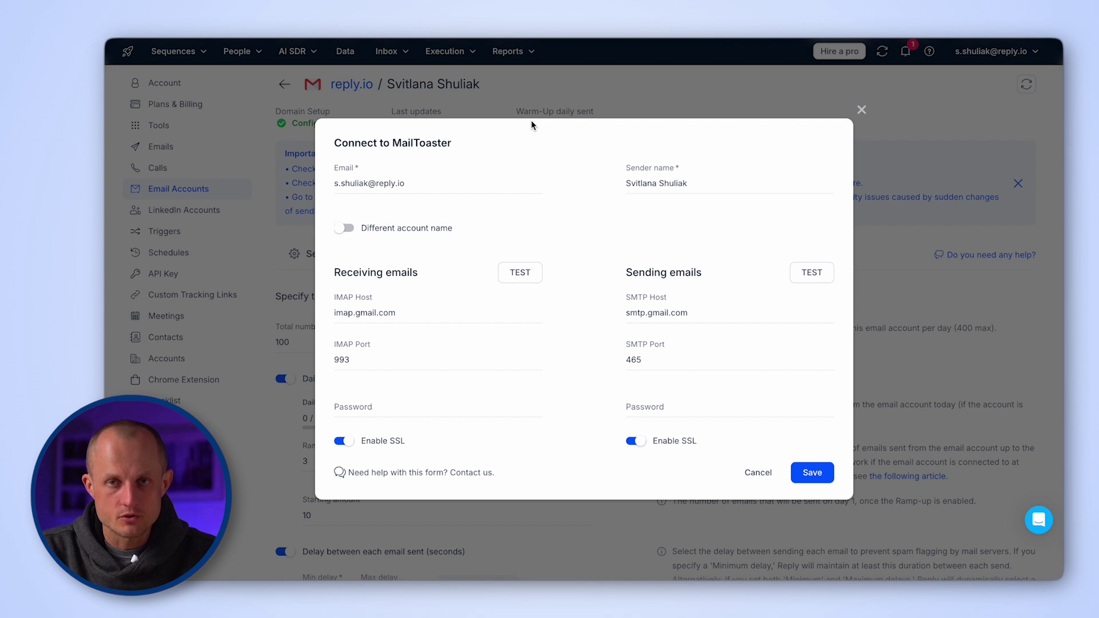
left_click(815, 472)
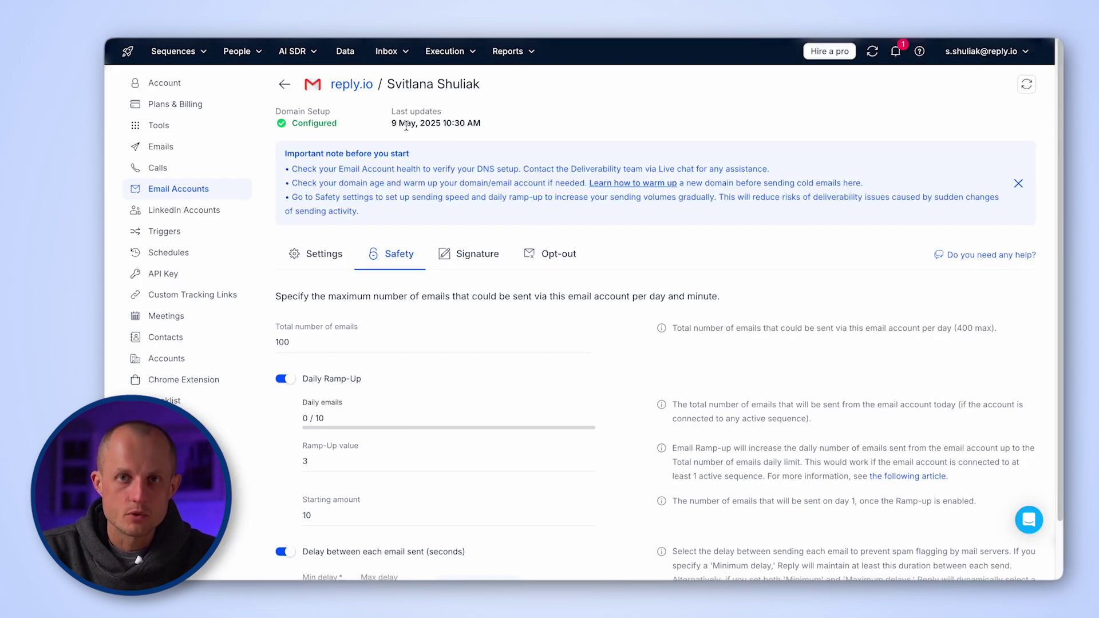
left_click(284, 85)
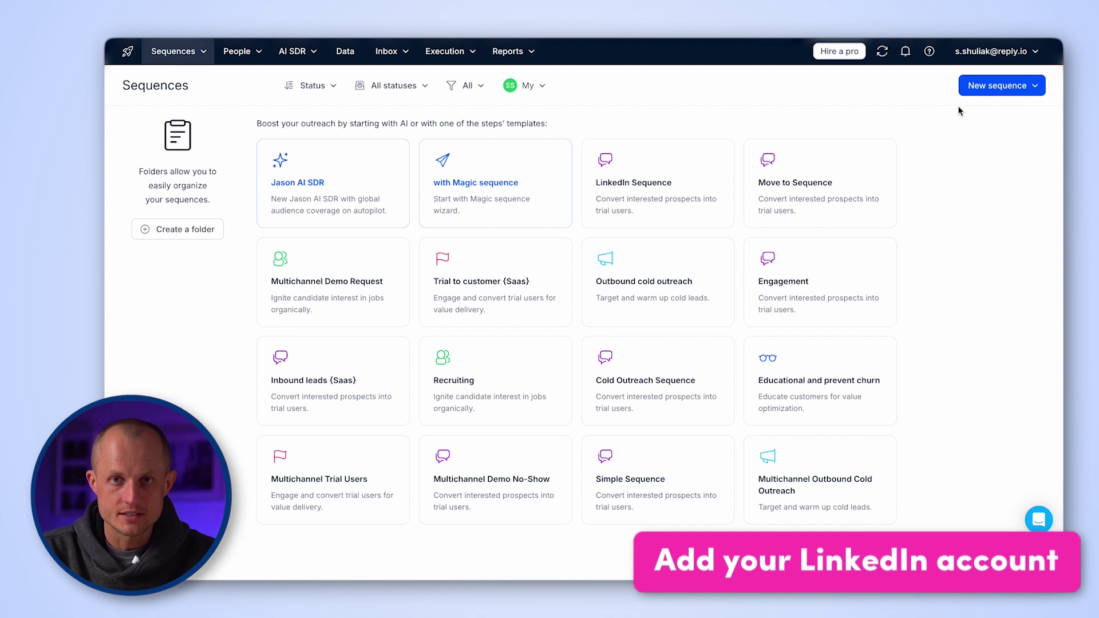
Start adding a new account under Settings > LinkedIn Accounts
left_click(984, 54)
left_click(953, 122)
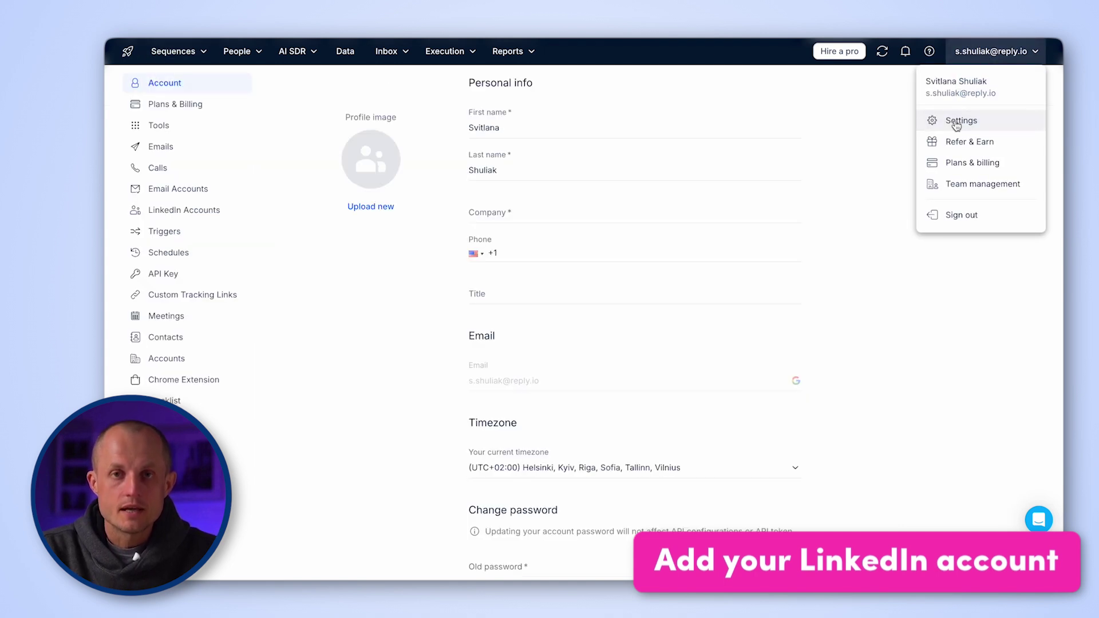
left_click(190, 209)
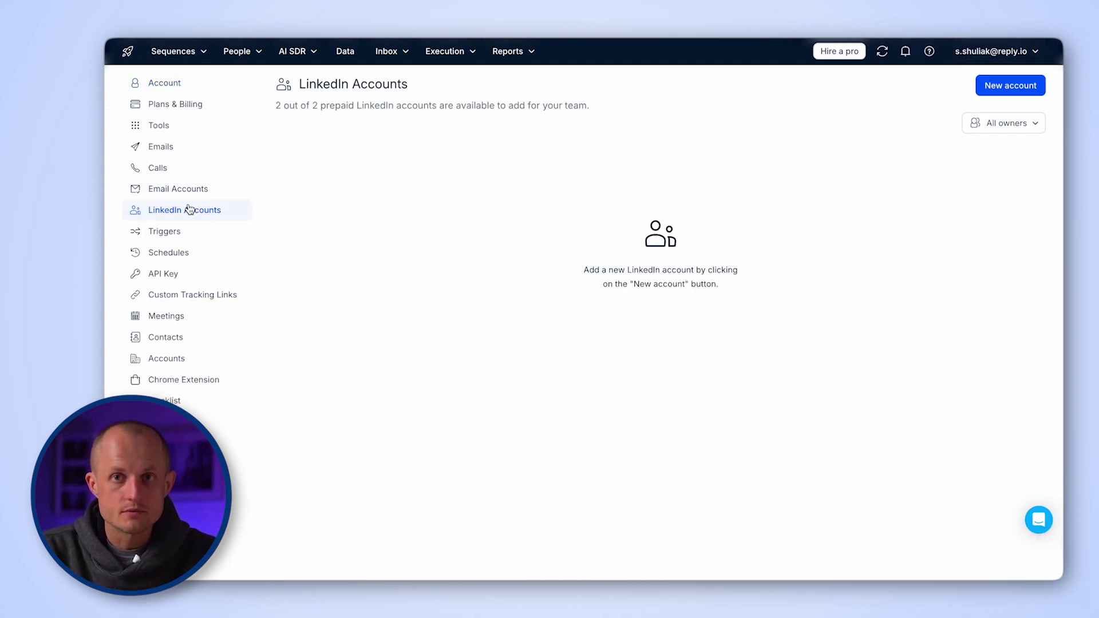
left_click(1009, 92)
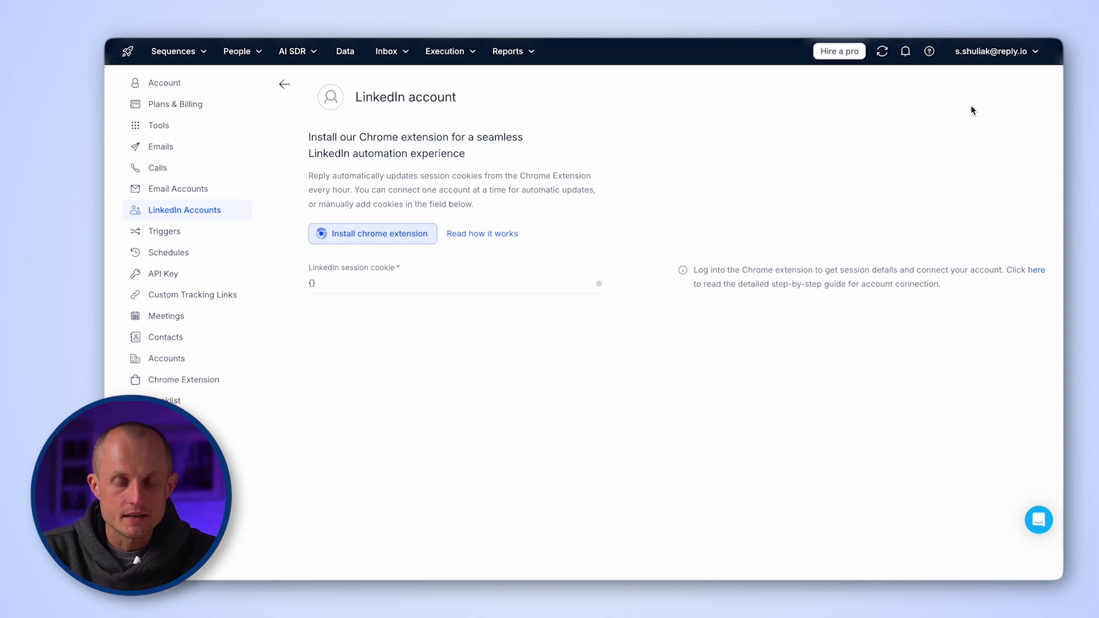
Add the Findy: Email Search and Outreach by Reply extension to Chrome
left_click(395, 238)
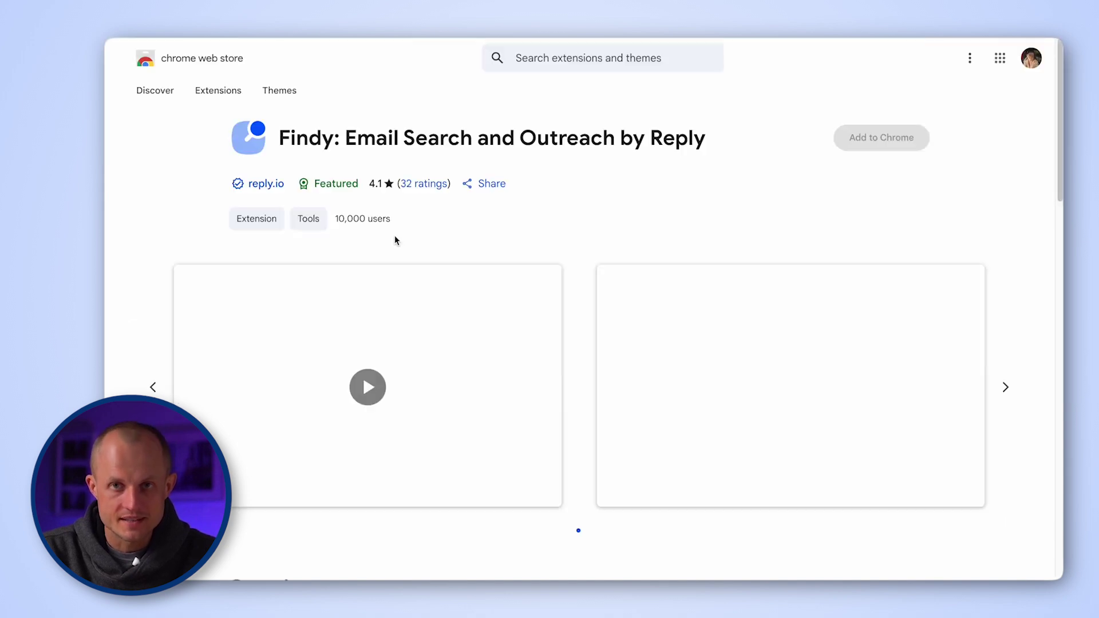
left_click(864, 139)
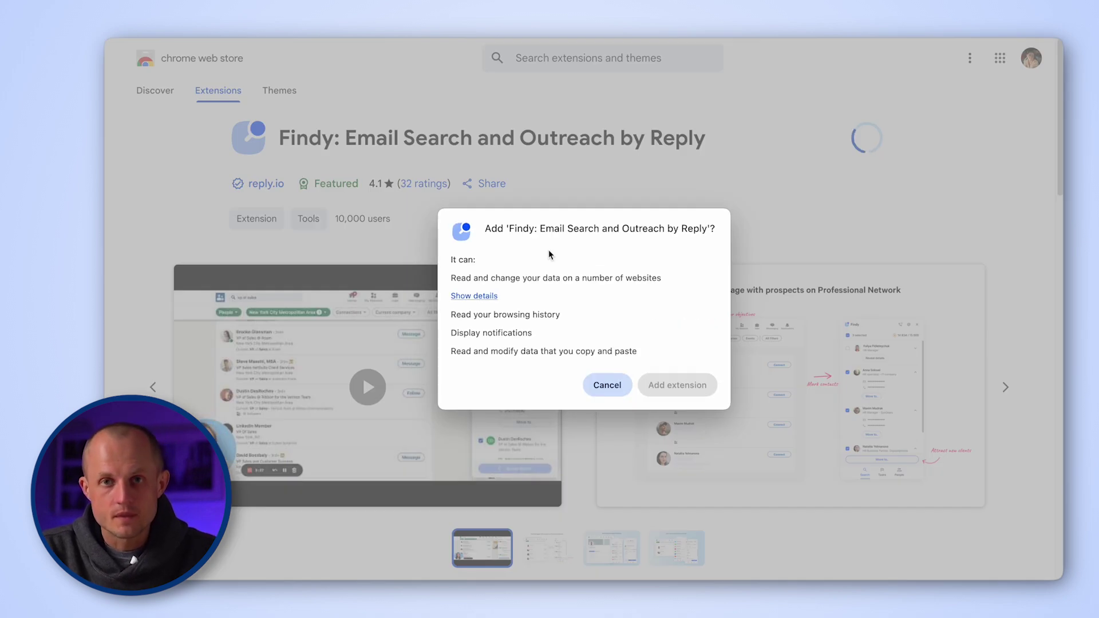
left_click(674, 386)
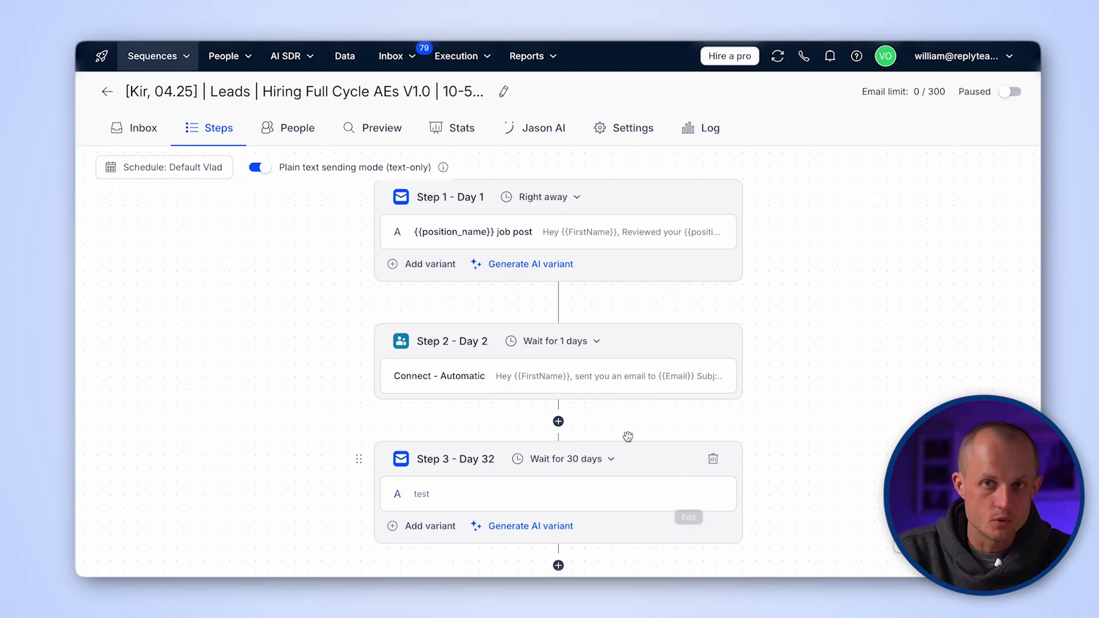
Add a fifth sending email account in the sequence's Settings
left_click(601, 143)
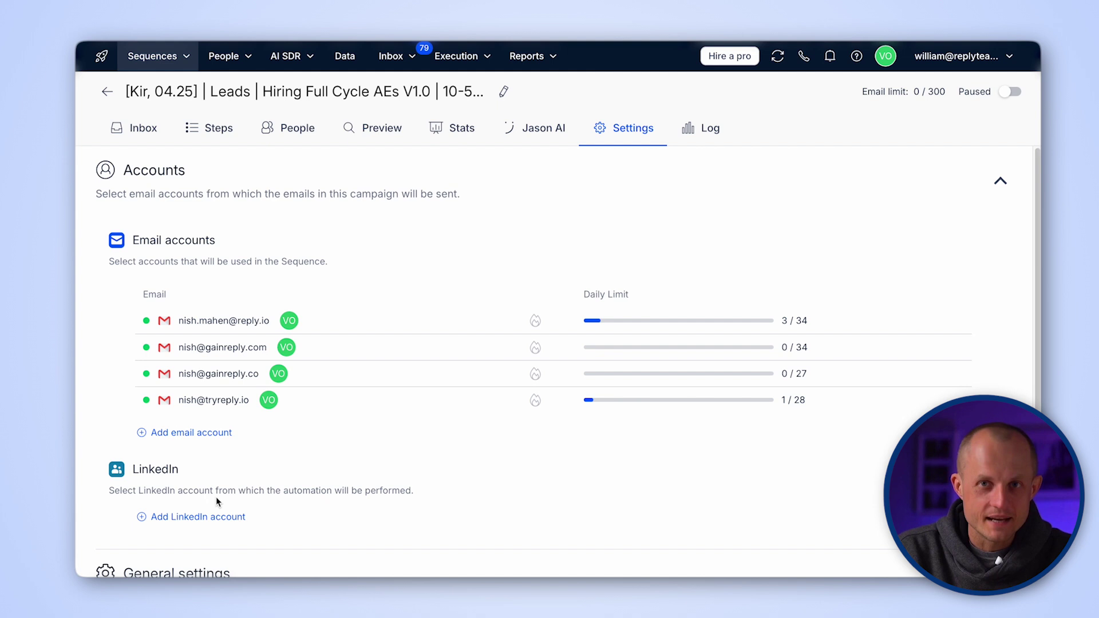
left_click(199, 433)
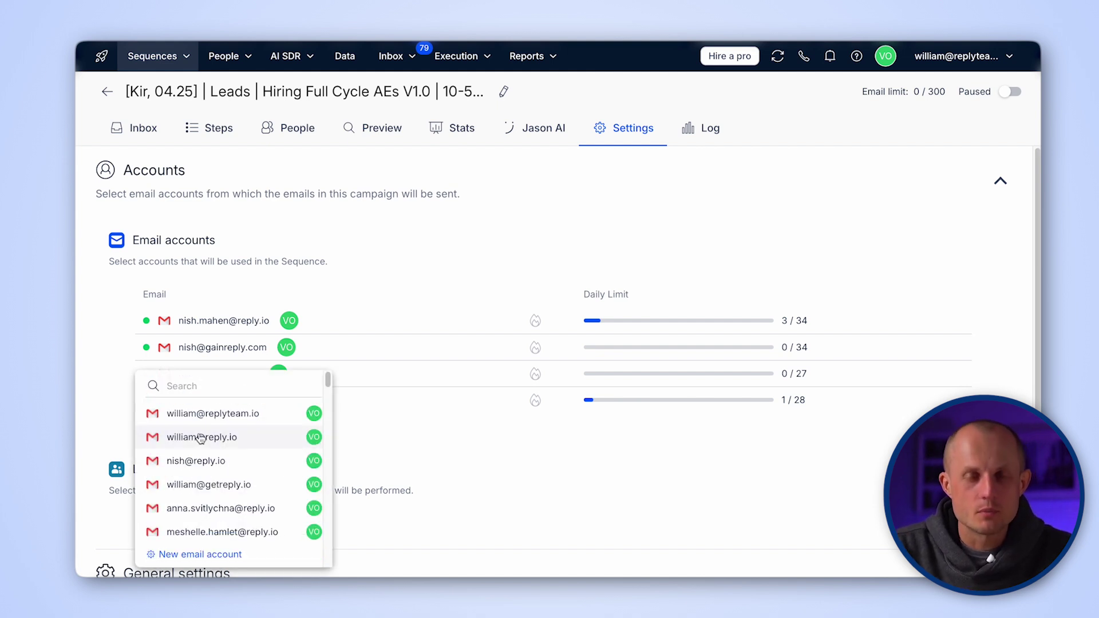
scroll(198, 463, "down", 5)
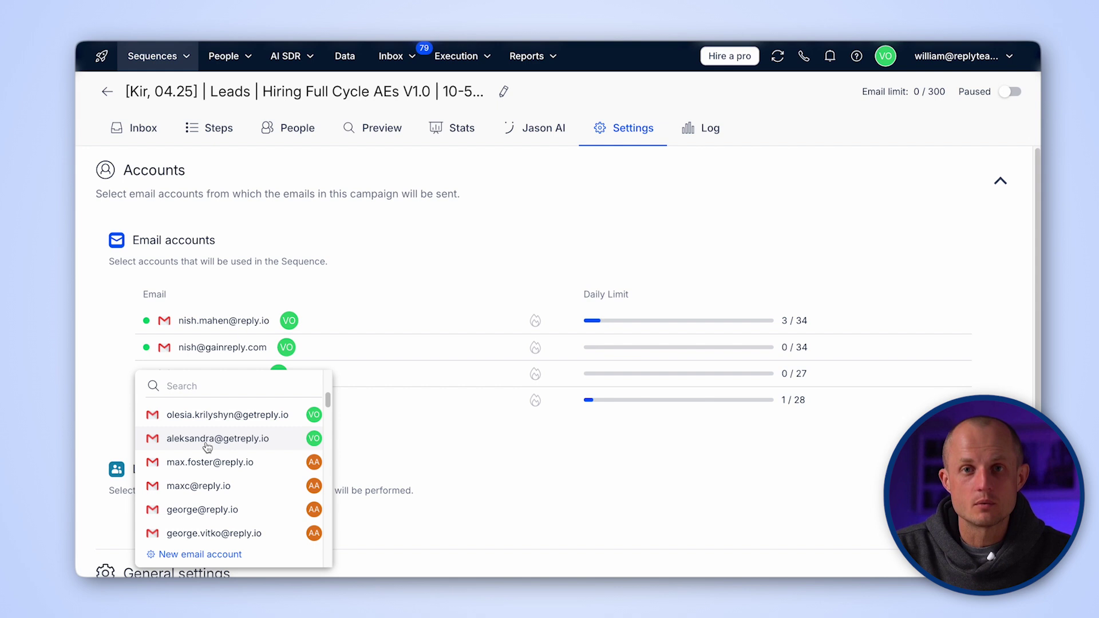
left_click(206, 446)
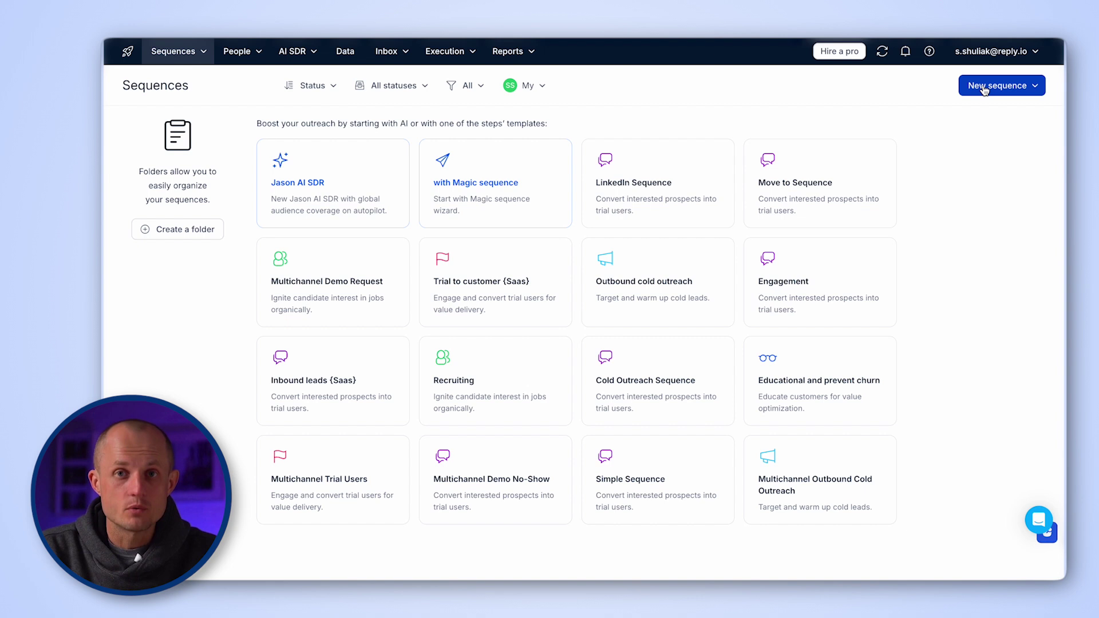
Create a new sequence and title it 'Reply demo'
left_click(984, 86)
left_click(983, 135)
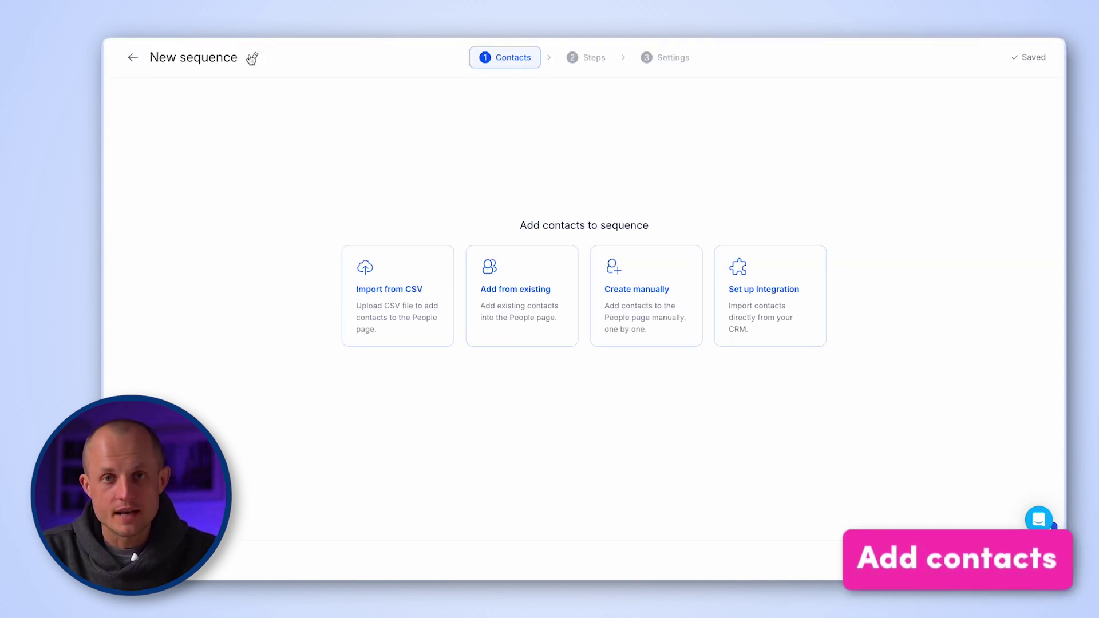
left_click(252, 58)
type("Reply dem")
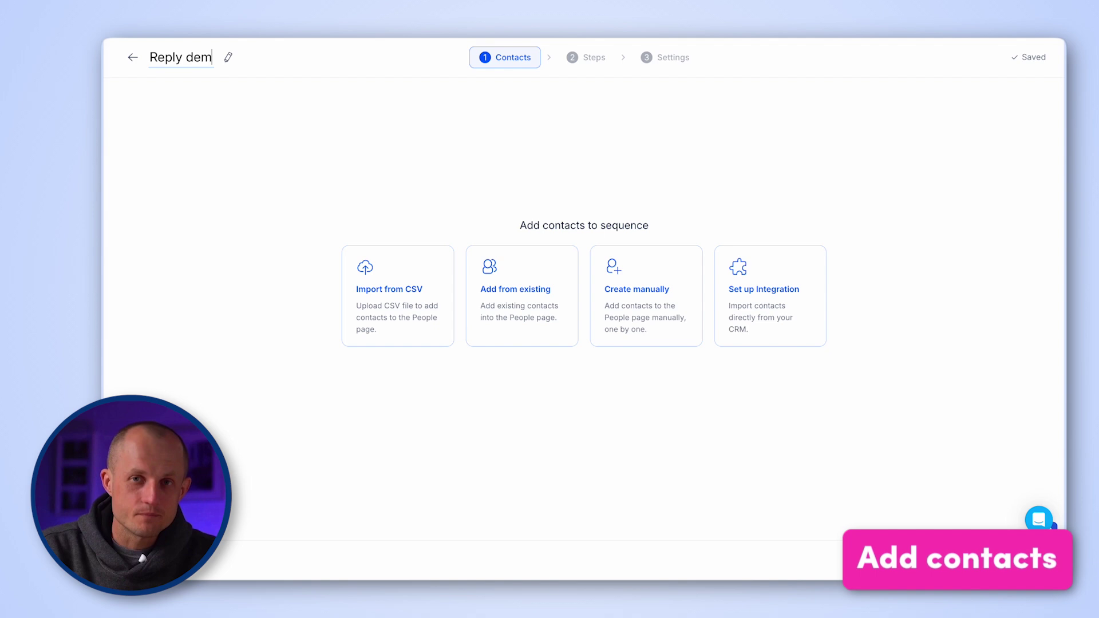
key("Return")
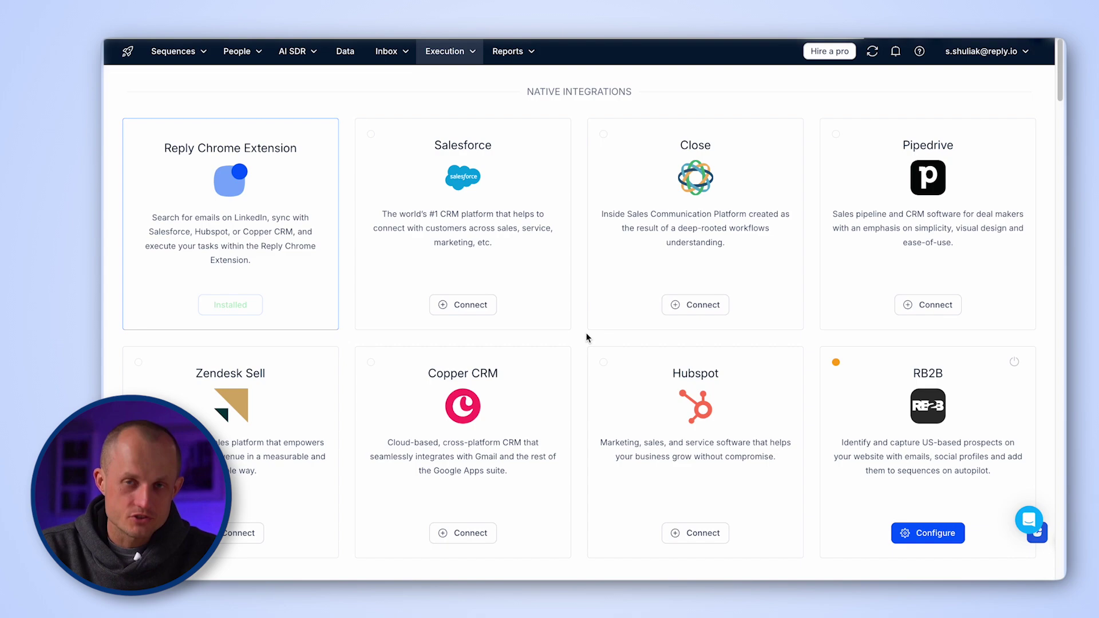
Browse the integrations and go to the Realtime B2B data prospect search
scroll(587, 338, "down", 5)
scroll(587, 337, "down", 12)
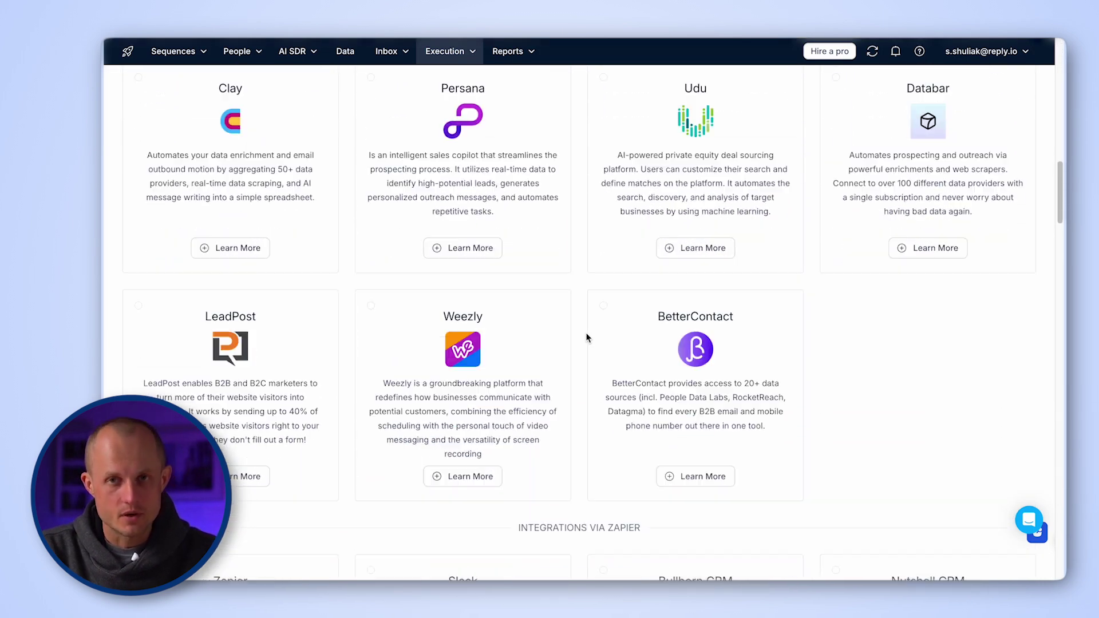
scroll(587, 337, "down", 5)
scroll(588, 338, "up", 15)
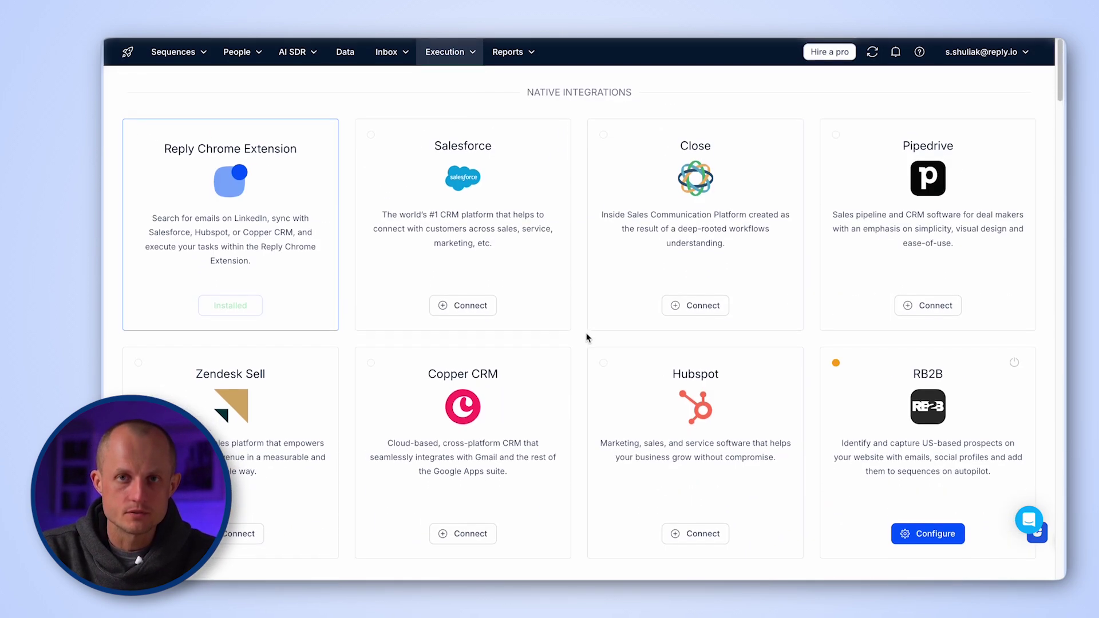
left_click(336, 51)
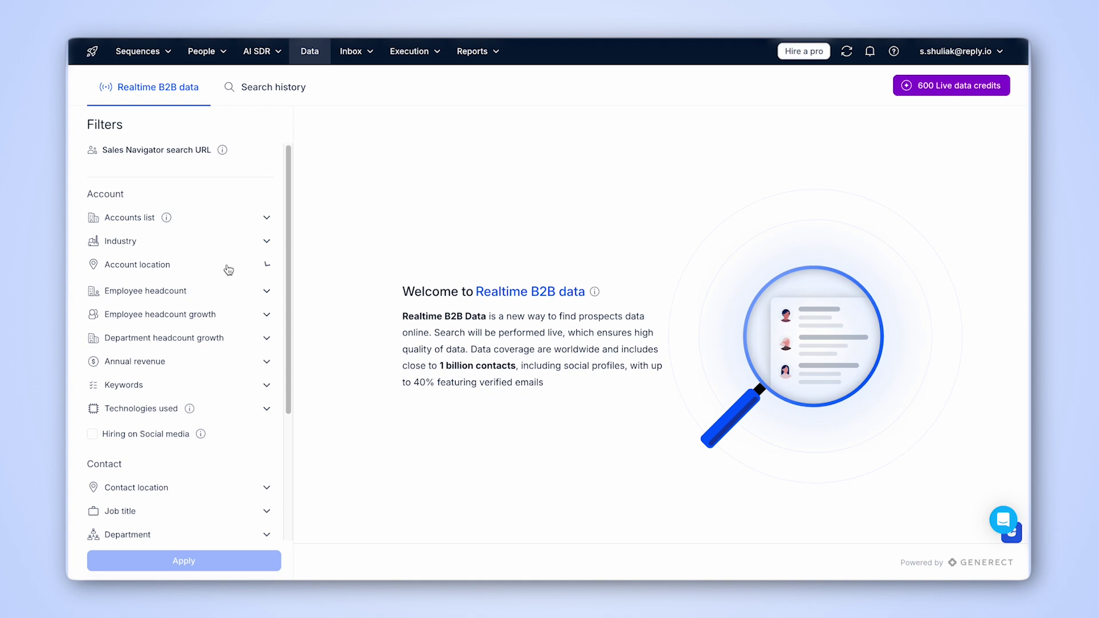
Filter for United States companies with 11-50 employees and set headcount growth
left_click(253, 265)
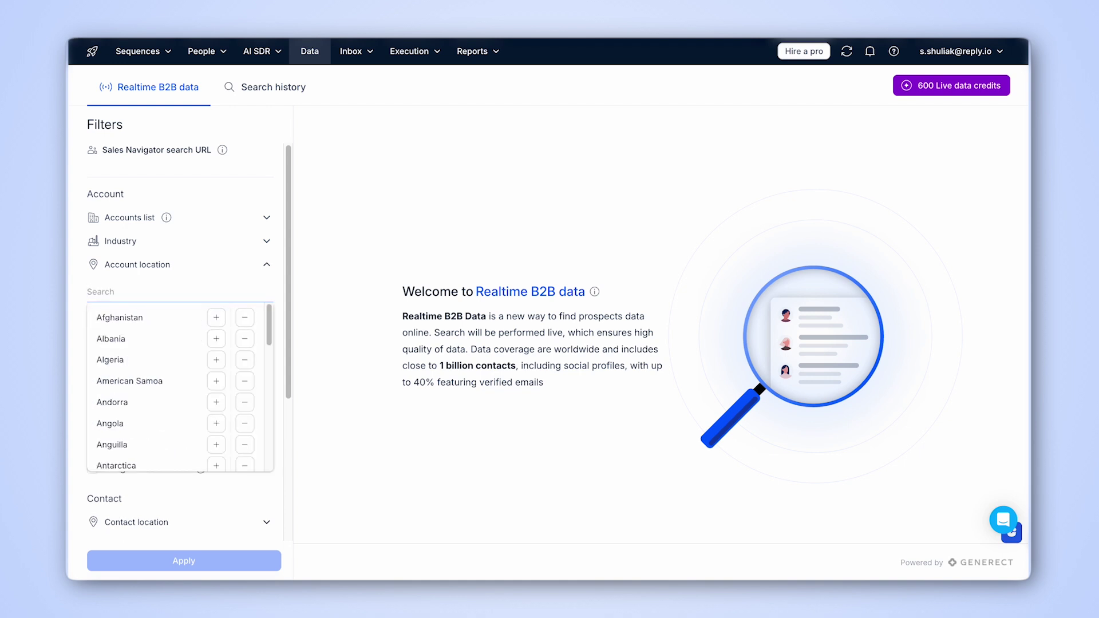
type("Uni")
left_click(226, 359)
left_click(155, 331)
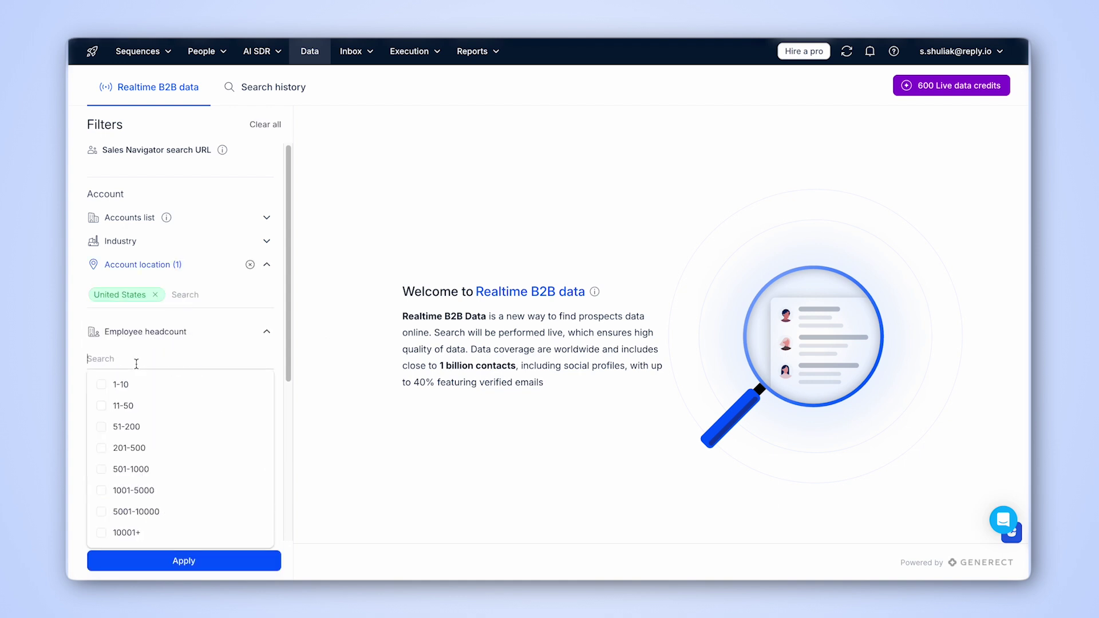
left_click(183, 408)
left_click(183, 395)
scroll(183, 343, "down", 2)
left_click(136, 316)
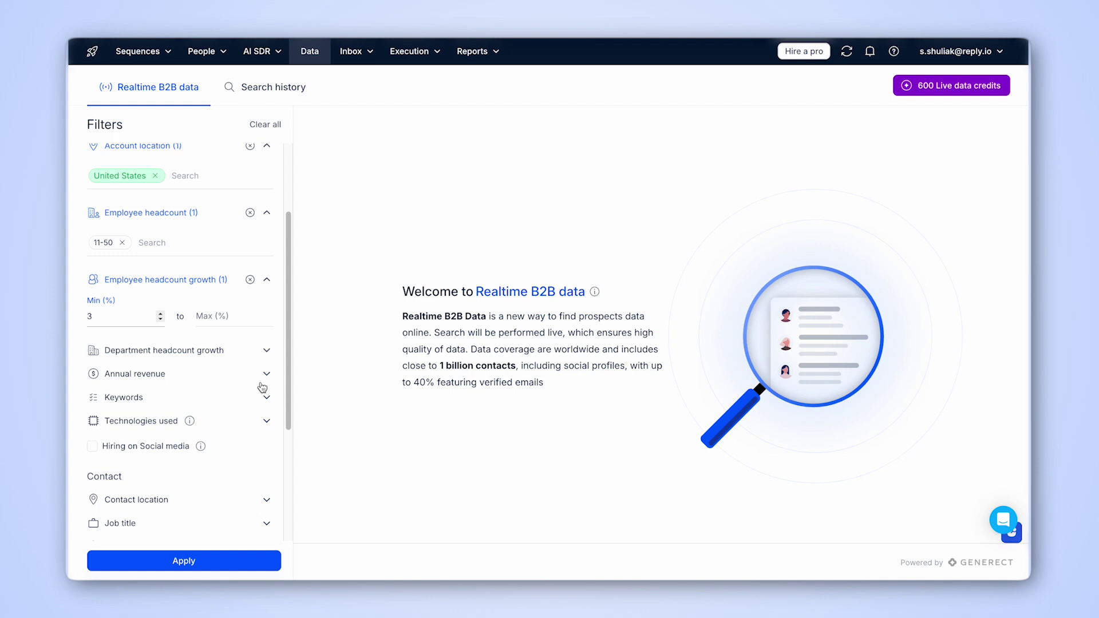
Require Sales department headcount growth of at least 2% and apply the filters
left_click(189, 350)
left_click(140, 298)
type("sale")
left_click(142, 327)
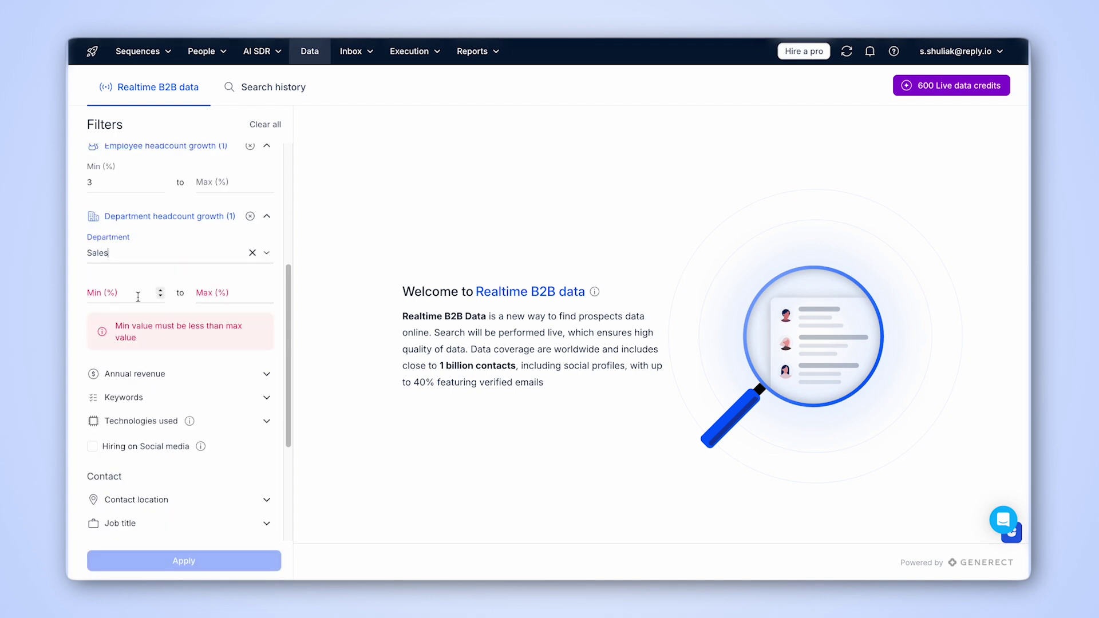
left_click(138, 295)
type("2")
left_click(206, 561)
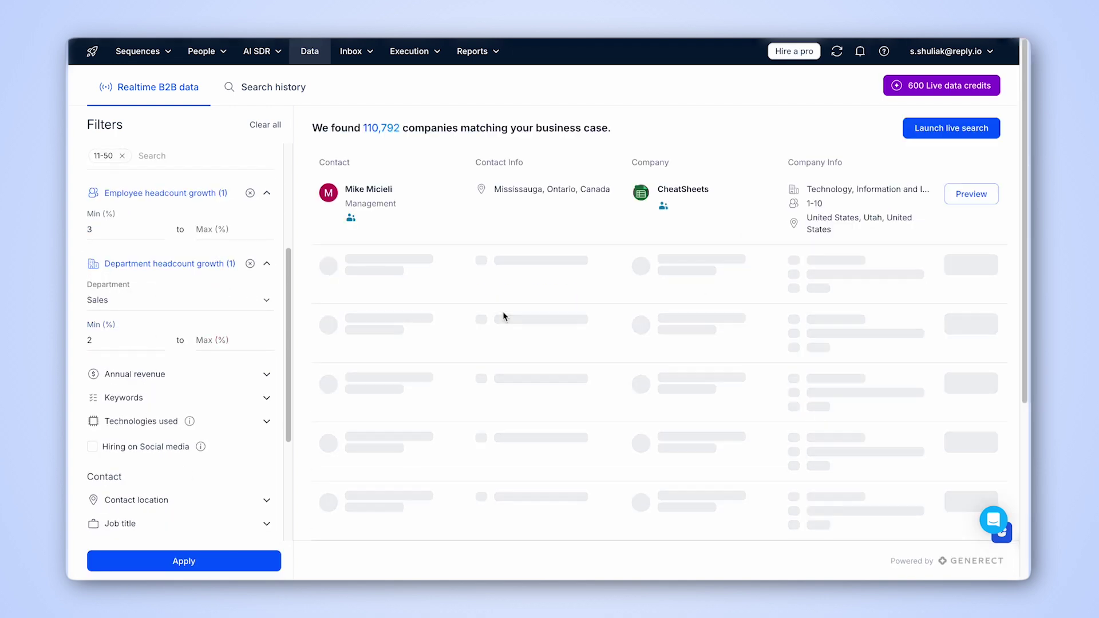
scroll(502, 313, "down", 6)
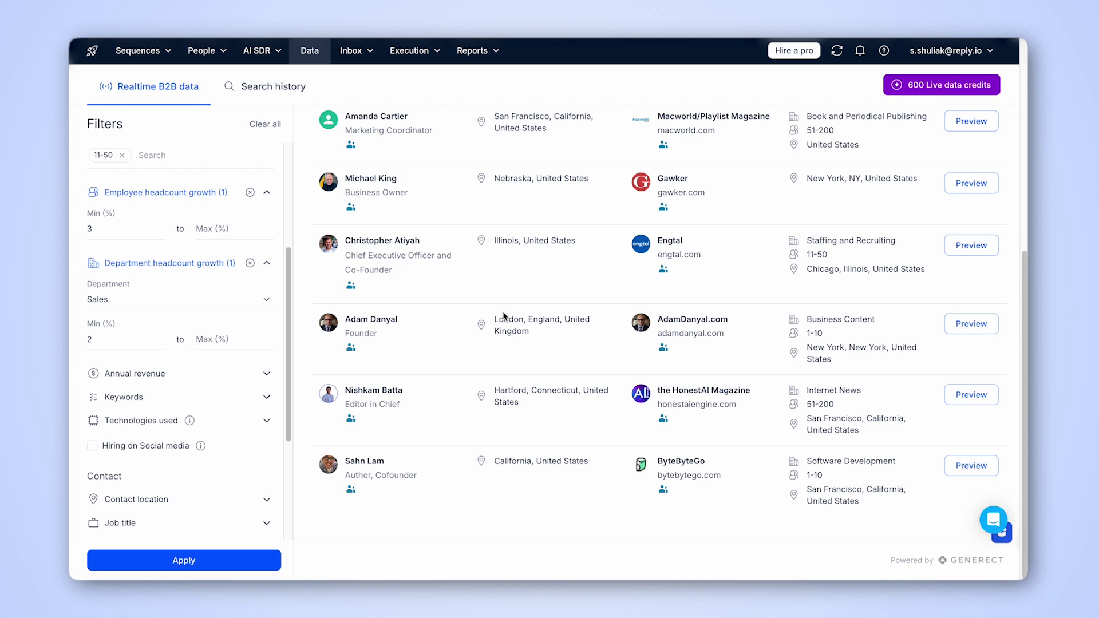
left_click(194, 564)
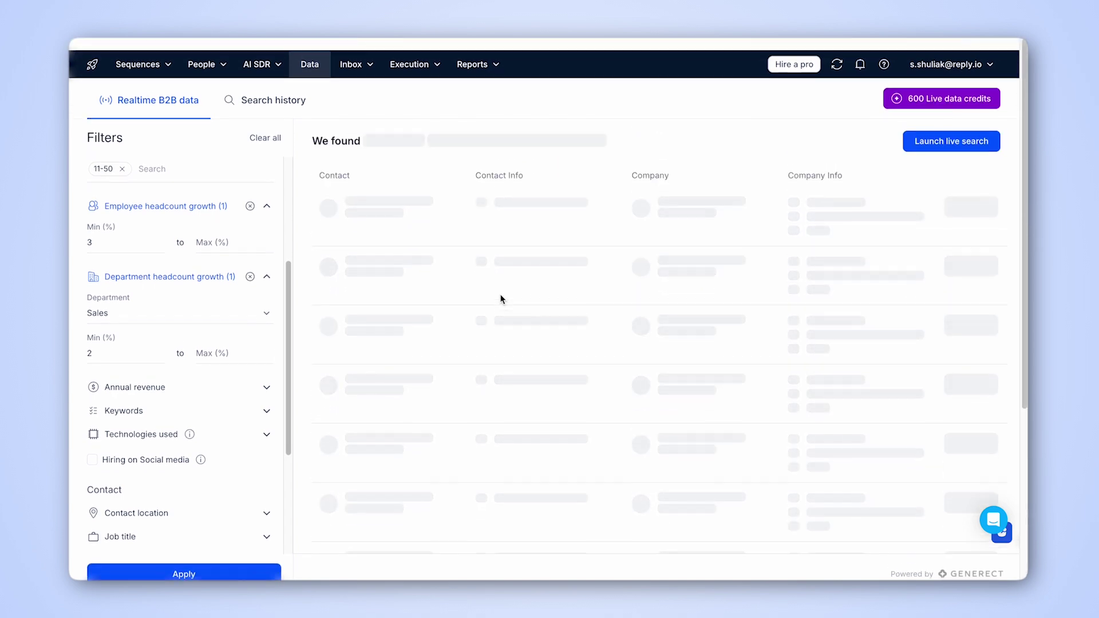
Launch the live search into a new 'Reply demo' list and the Reply demo sequence
left_click(950, 127)
left_click(468, 195)
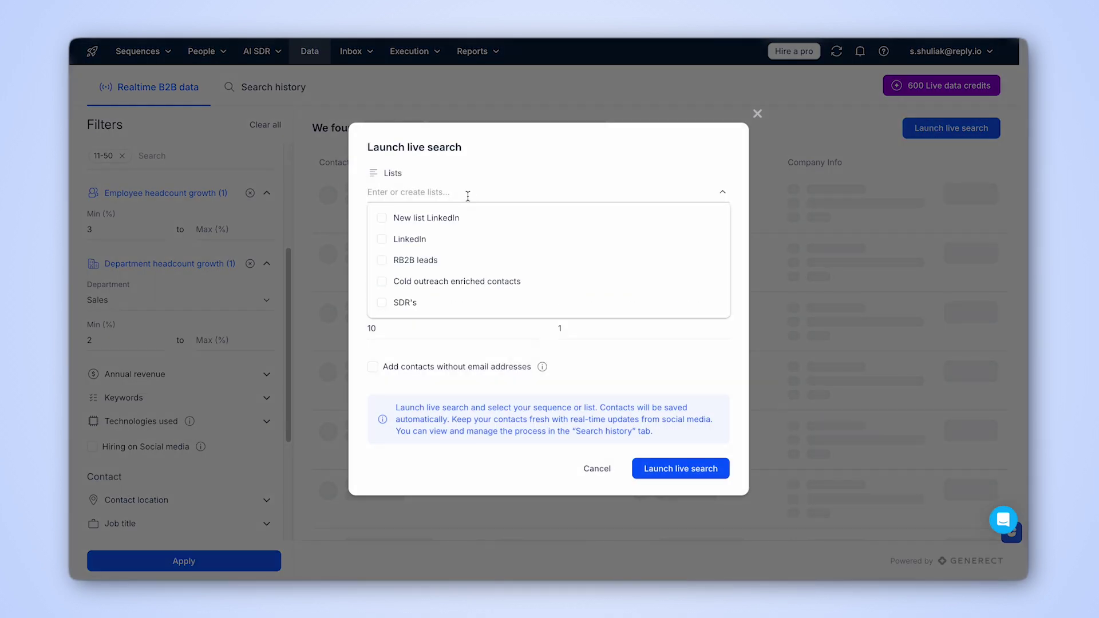
type("Reply demo")
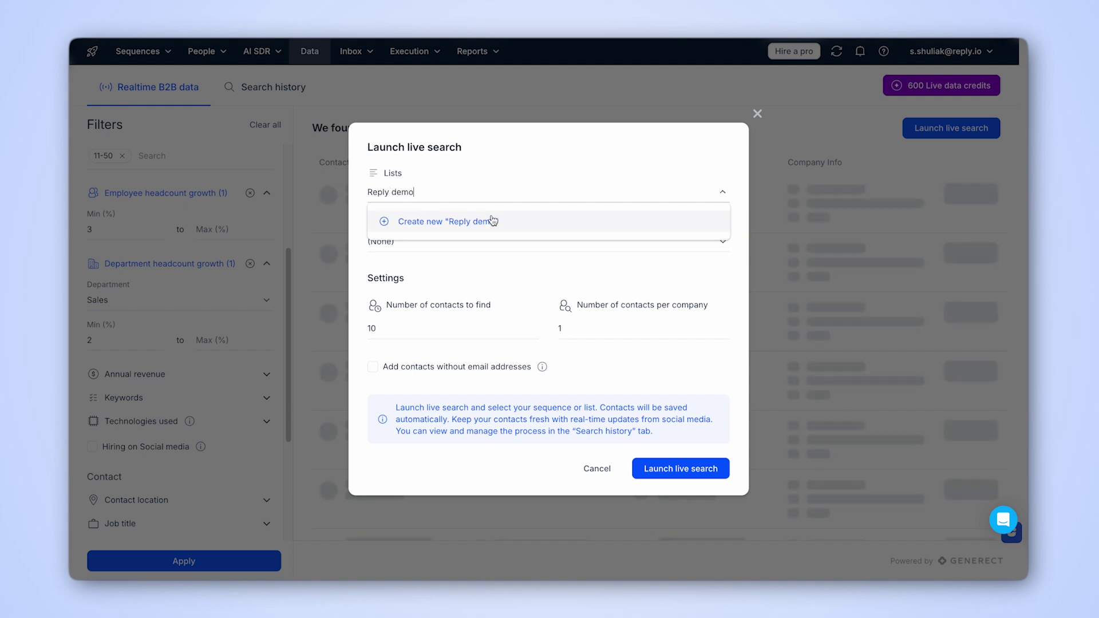
left_click(488, 222)
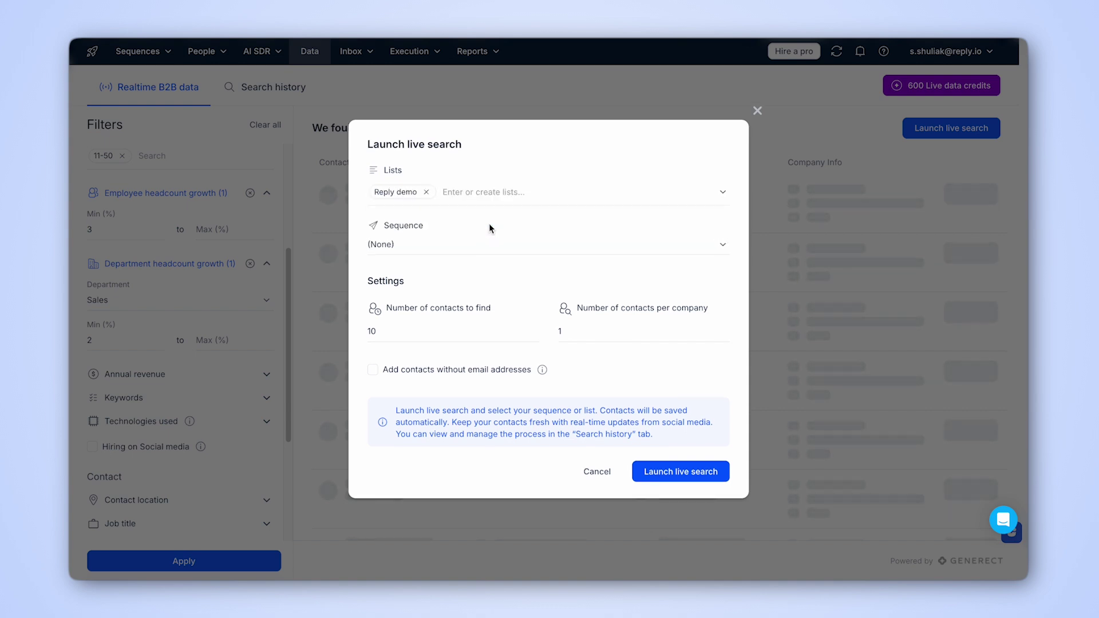
left_click(492, 244)
left_click(457, 301)
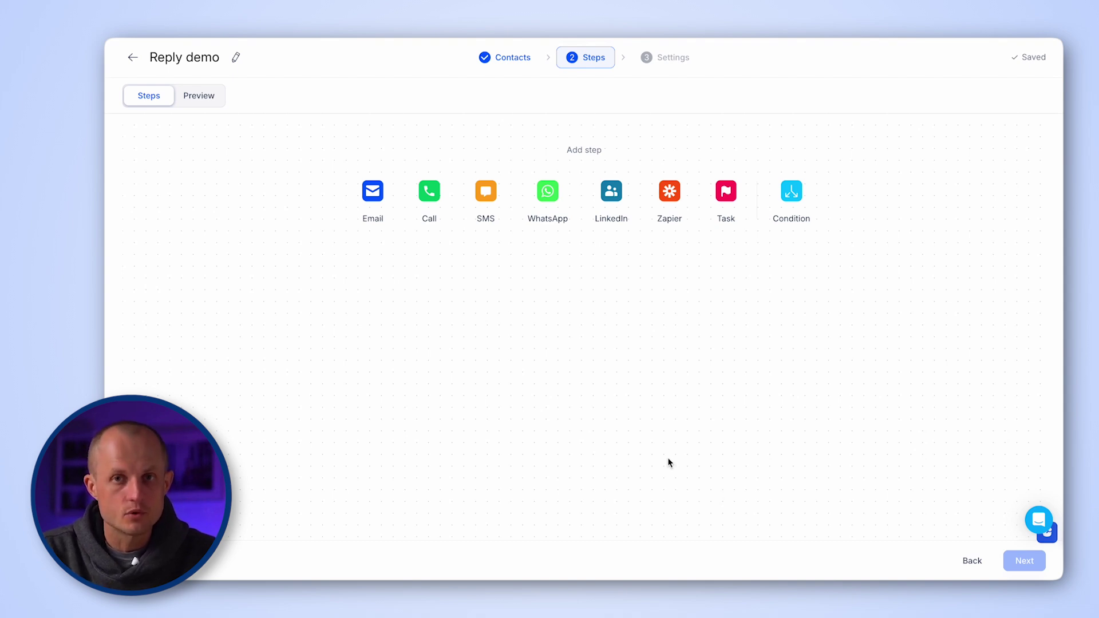
Add a first condition checking that LinkedIn Url is set
left_click(789, 191)
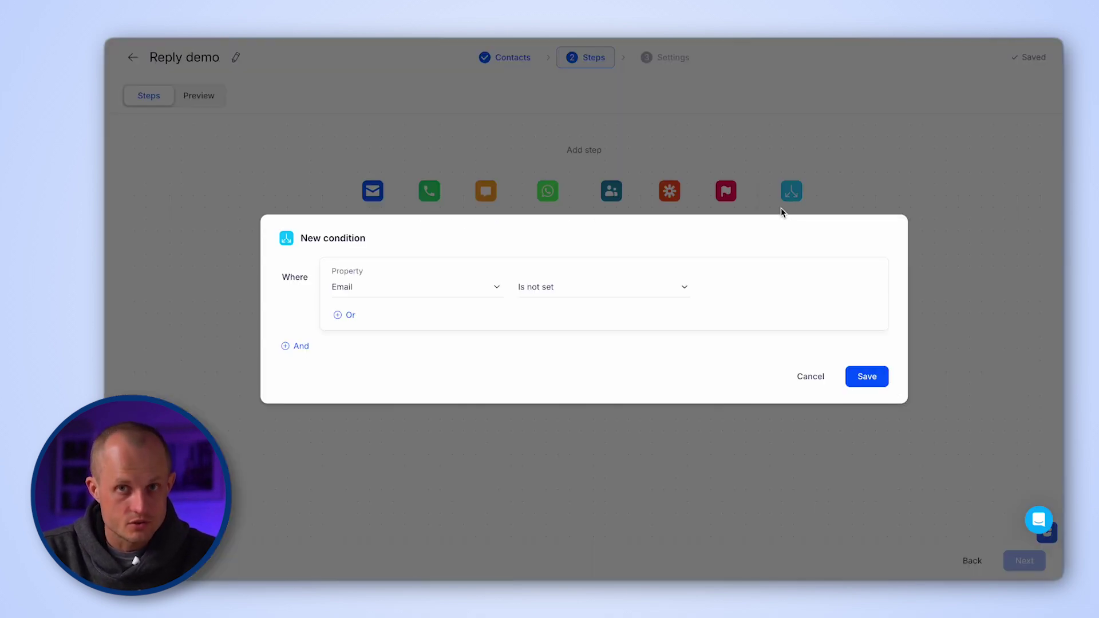
left_click(439, 292)
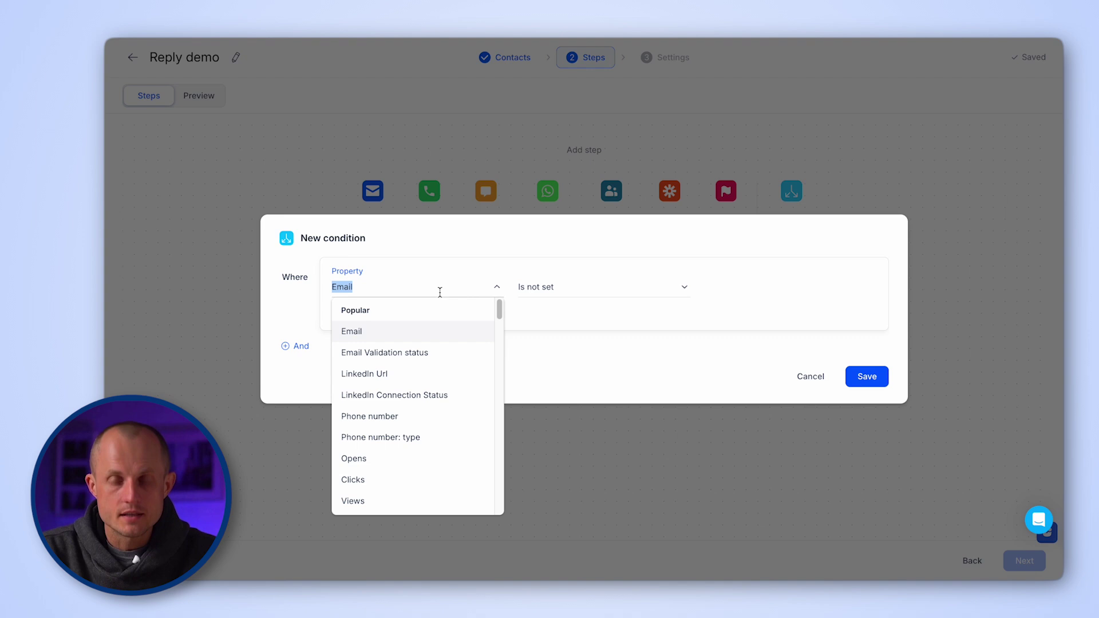
left_click(388, 371)
left_click(598, 287)
left_click(607, 419)
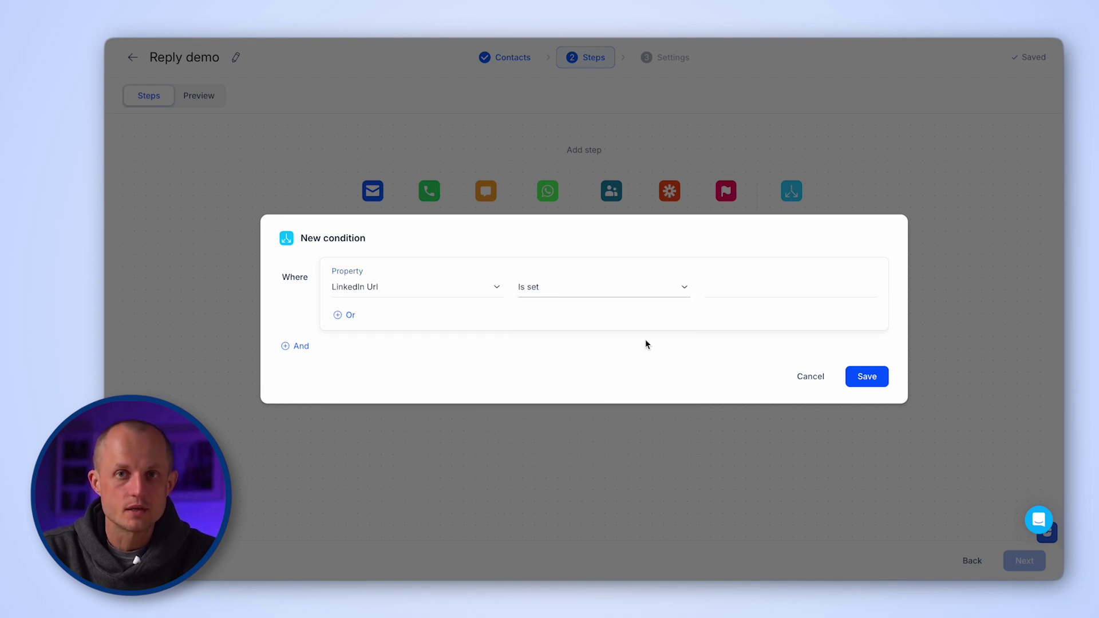
left_click(866, 376)
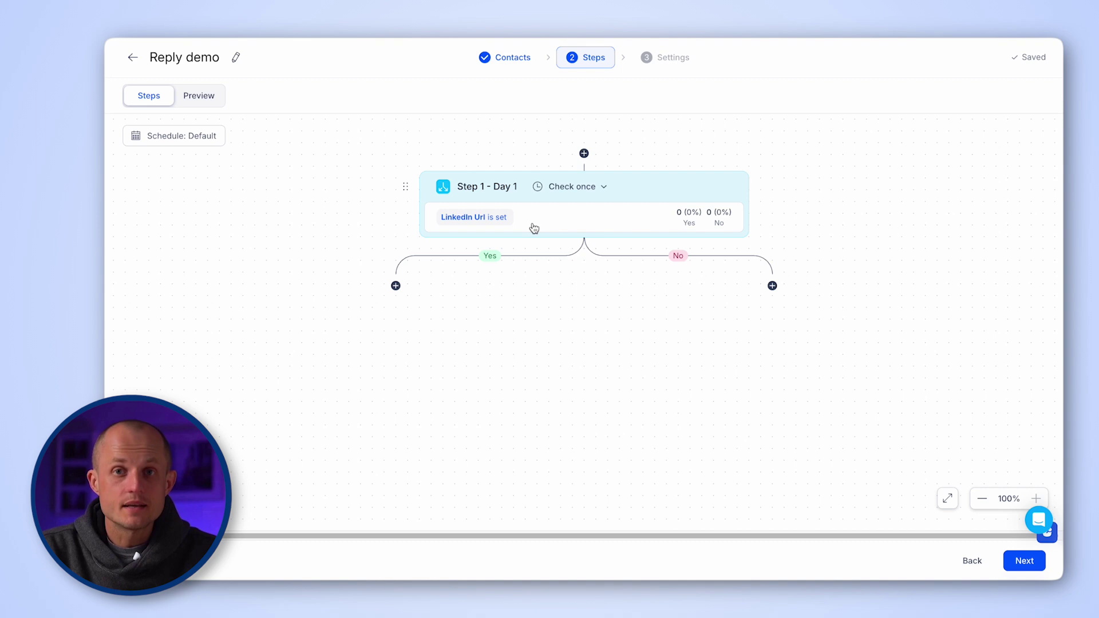
On the Yes branch, add a condition requiring LinkedIn Connection Status Connected
left_click(395, 286)
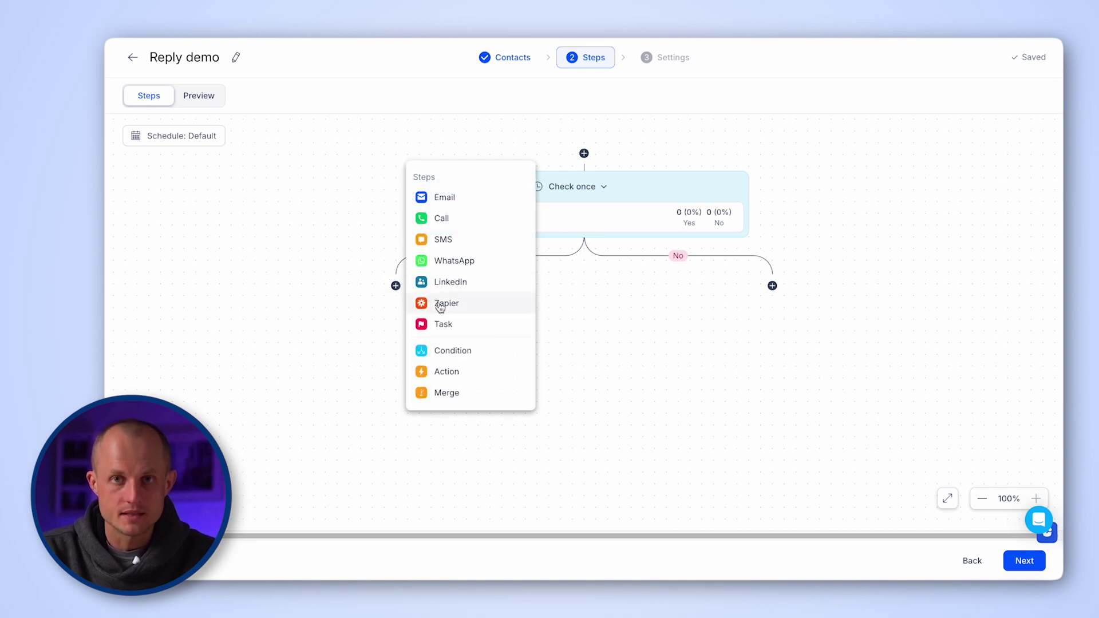
left_click(448, 350)
left_click(448, 285)
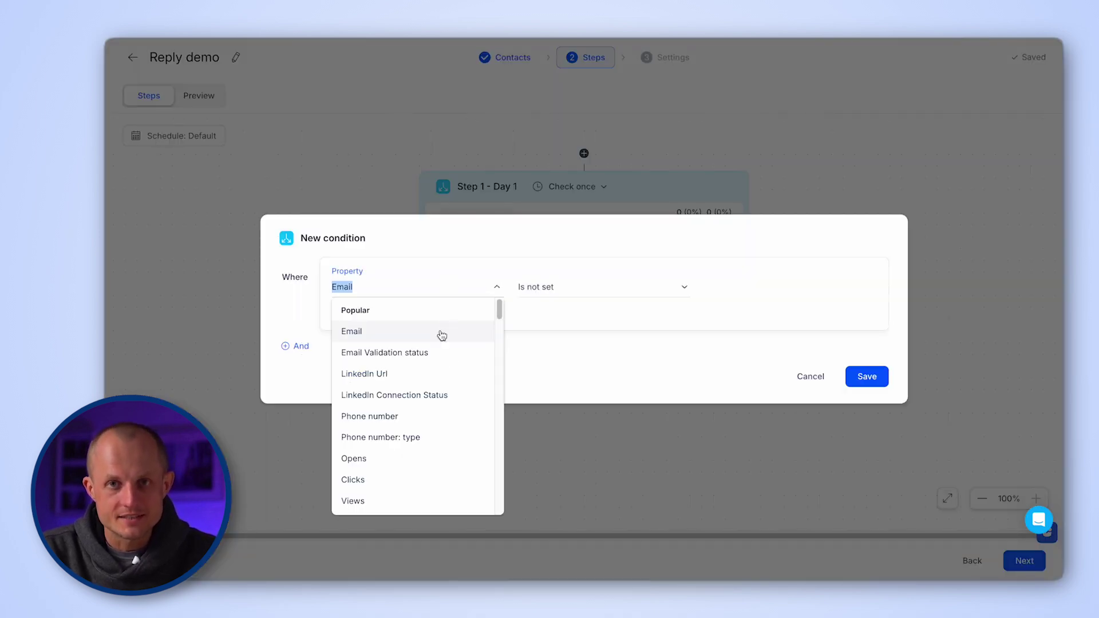
left_click(432, 388)
left_click(719, 293)
left_click(725, 336)
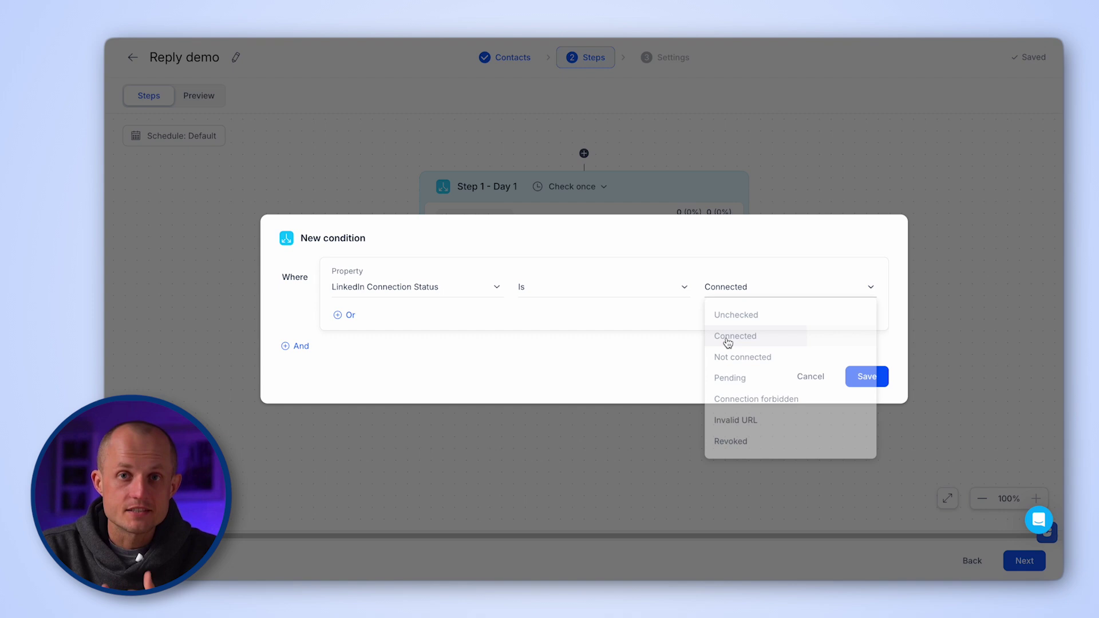
left_click(868, 377)
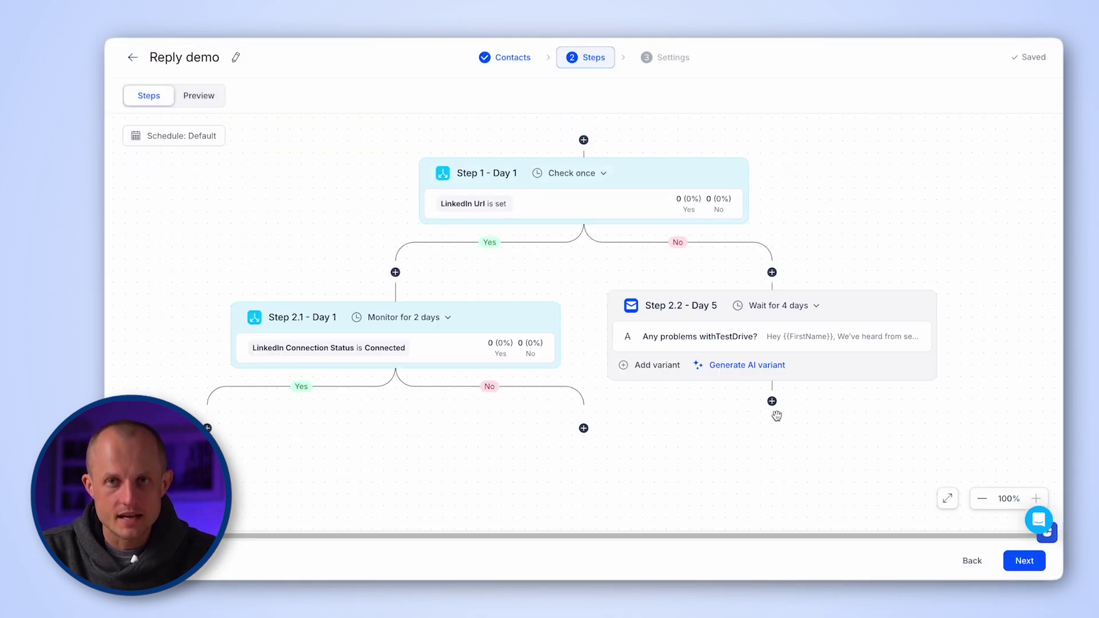
Add a condition after the Day 5 email checking for Views more than 1
left_click(772, 401)
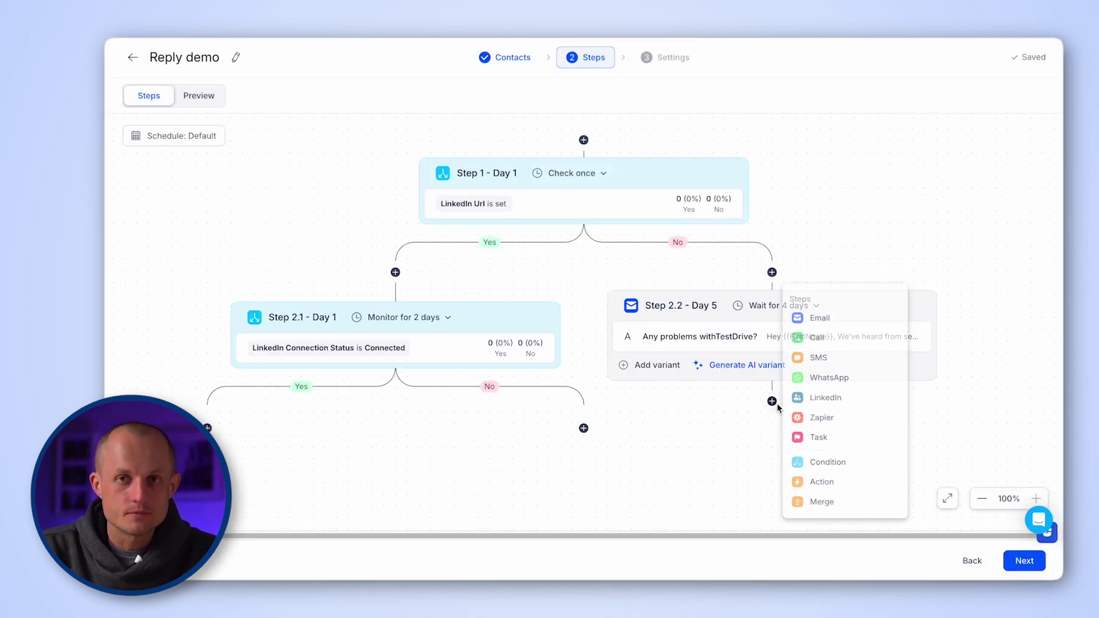
left_click(813, 465)
left_click(392, 285)
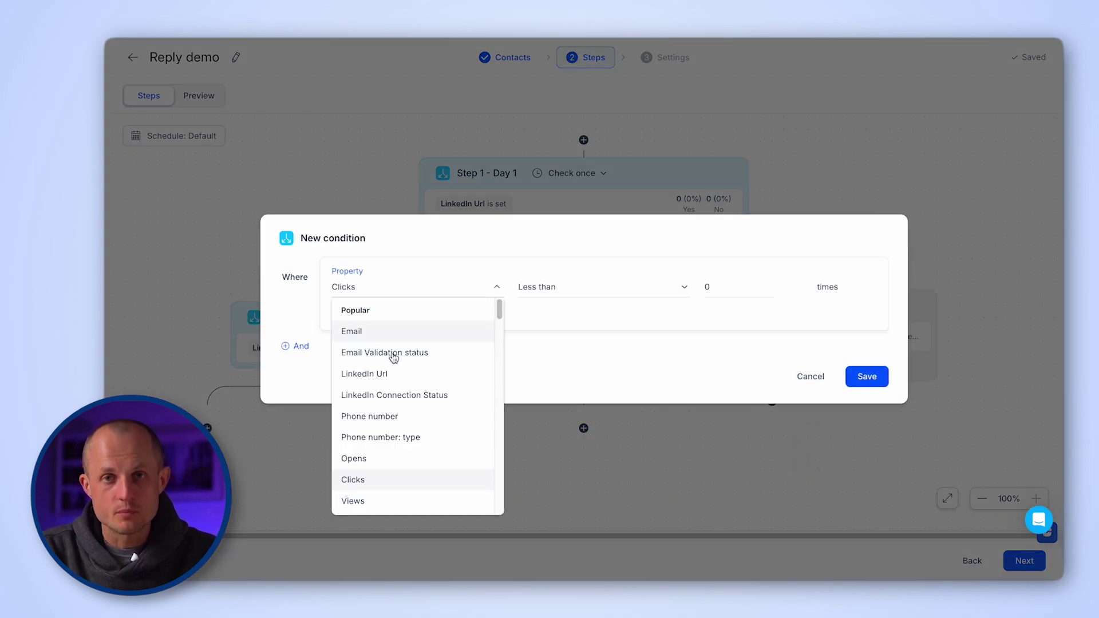
left_click(376, 503)
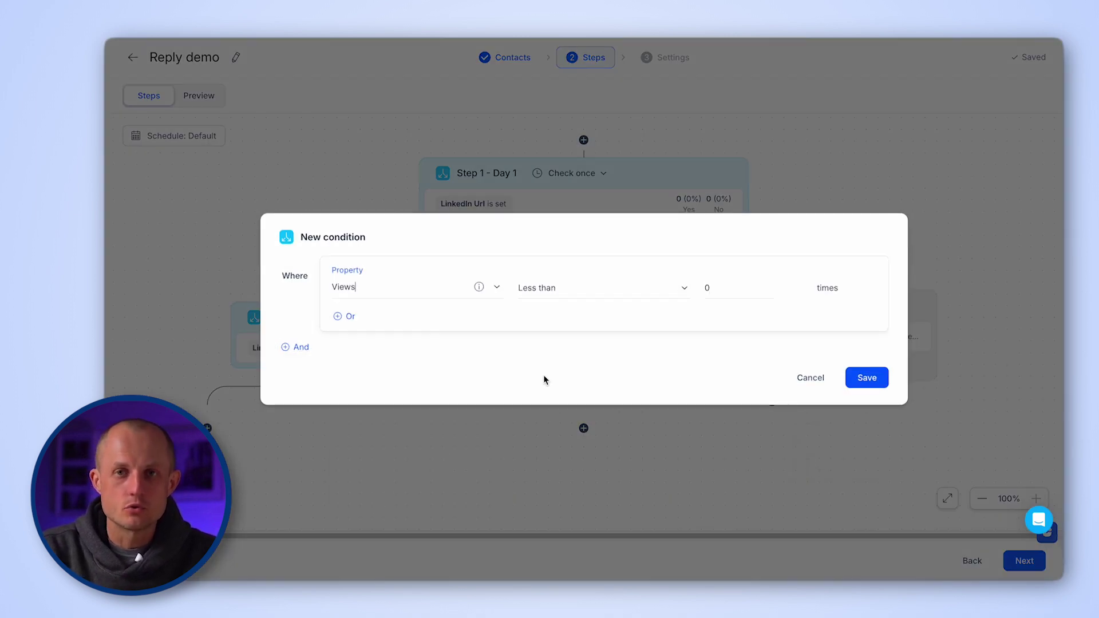
left_click(621, 291)
left_click(601, 317)
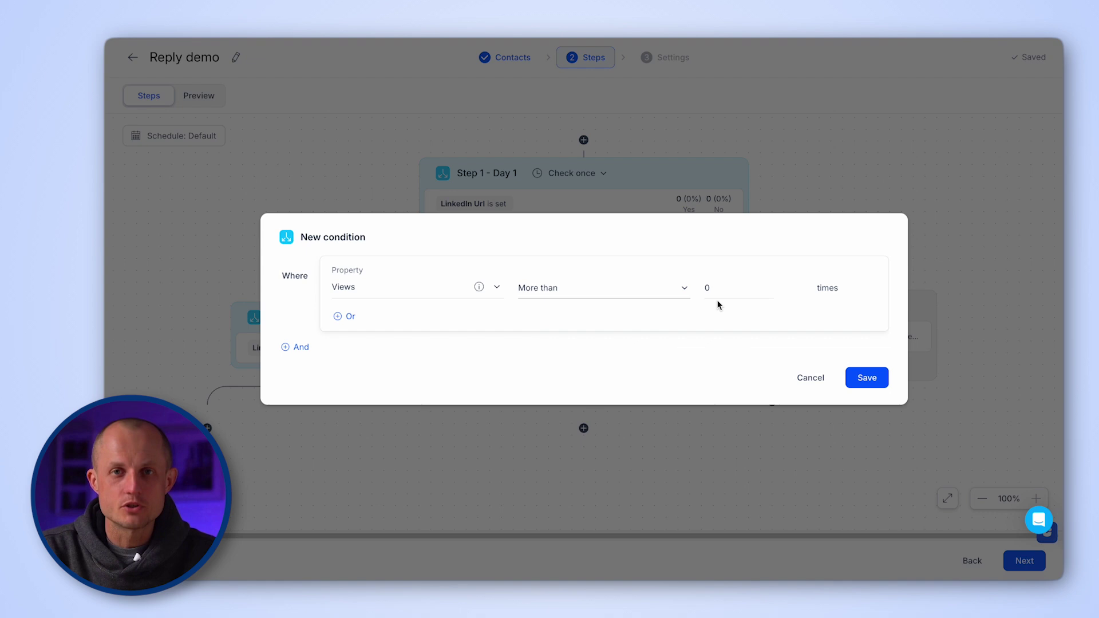
left_click(722, 289)
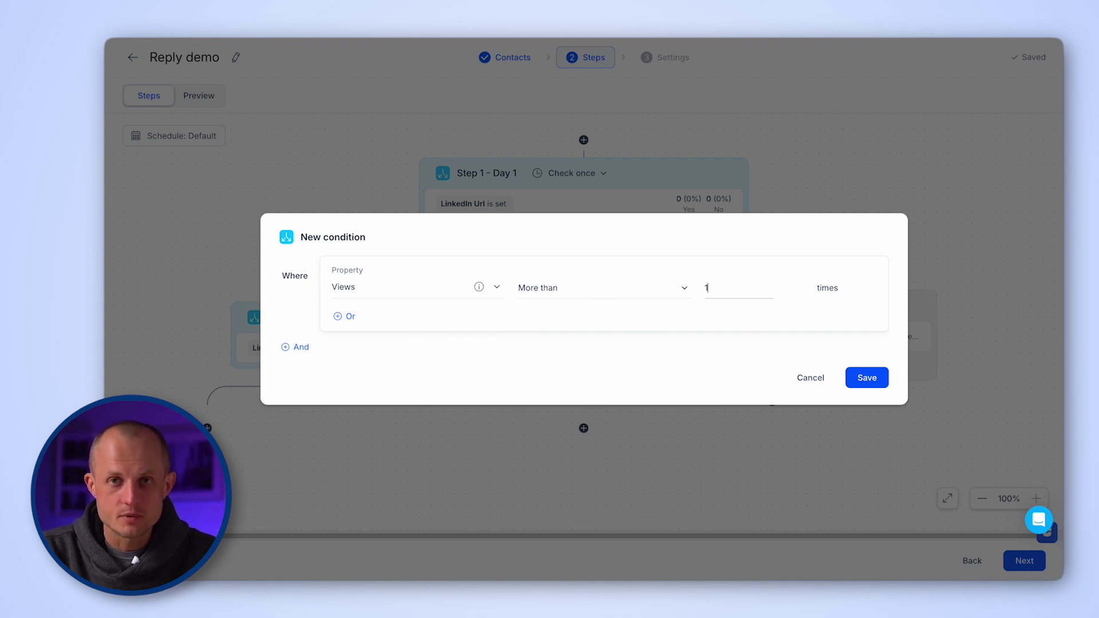
left_click(867, 380)
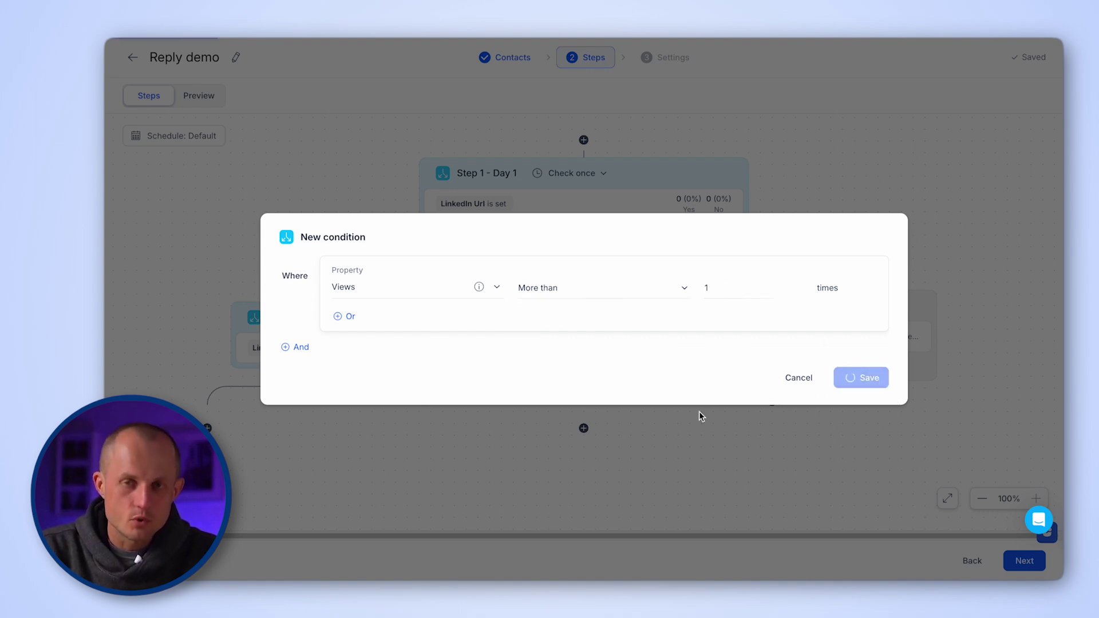
scroll(699, 412, "down", 3)
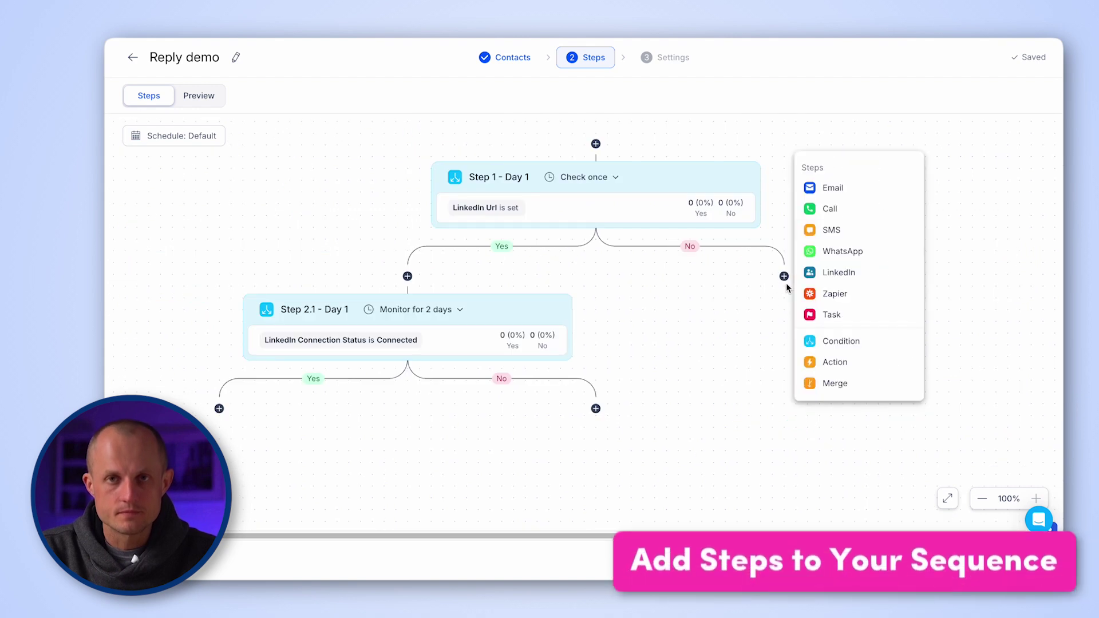
Add a new email step from a Library template, then clear its body and subject
left_click(835, 189)
left_click(311, 224)
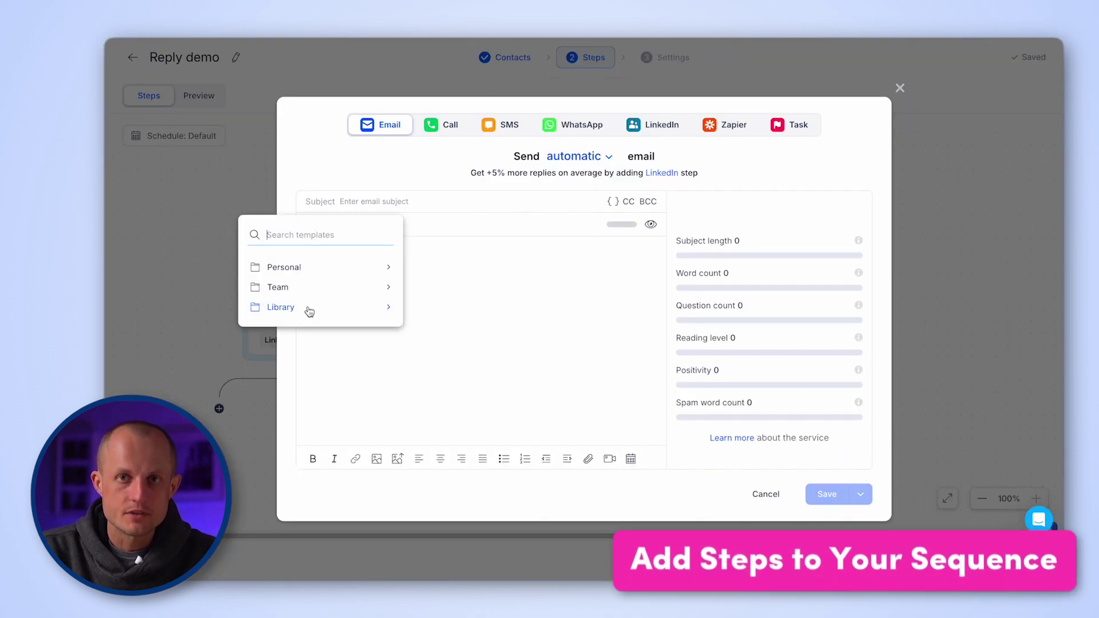
left_click(307, 309)
left_click(294, 380)
key("ctrl+a")
key("Delete")
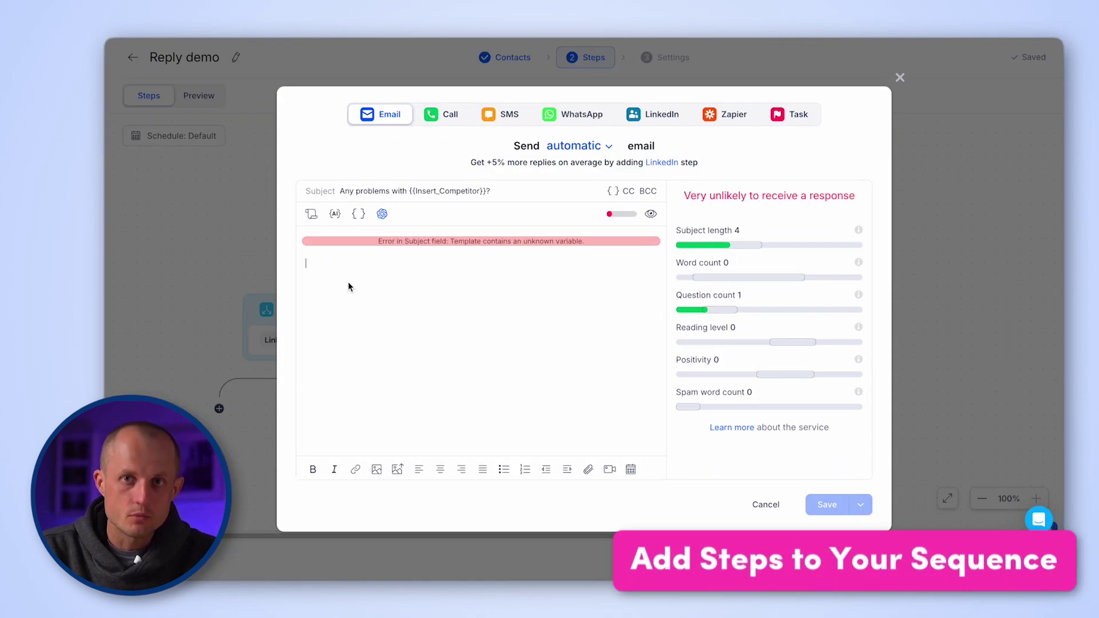
key("shift+Tab")
key("Delete")
Write a cold-email prompt using {{FirstName}} and {{Company}} inviting to the Live personalized demo, improved with ChatGPT
left_click(354, 261)
type("H")
key("BackSpace")
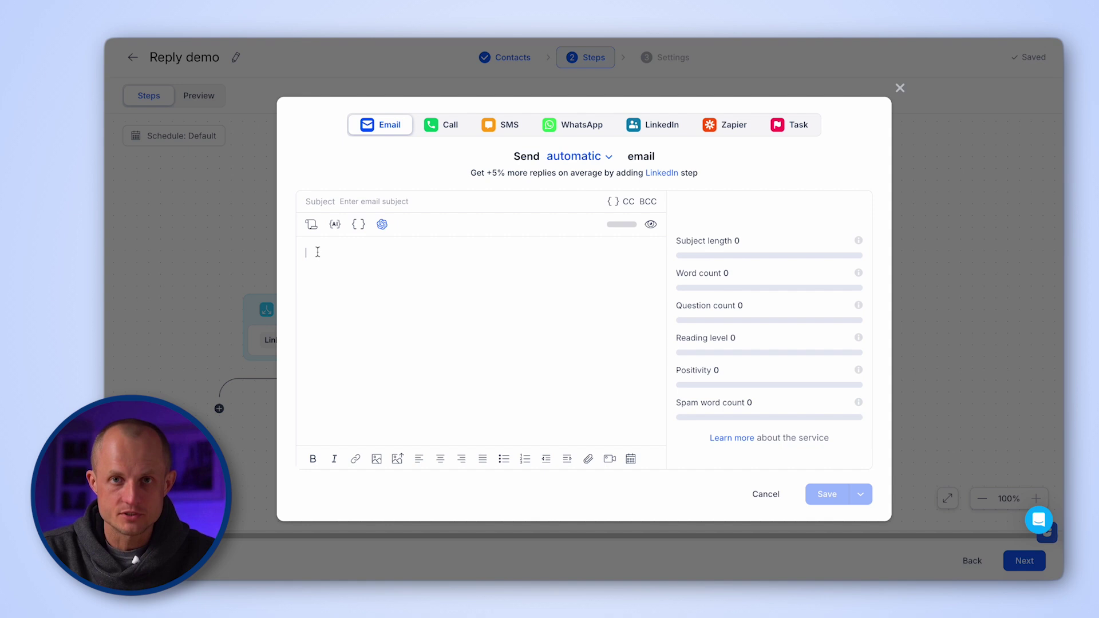
type("Write a cold email using variables {{")
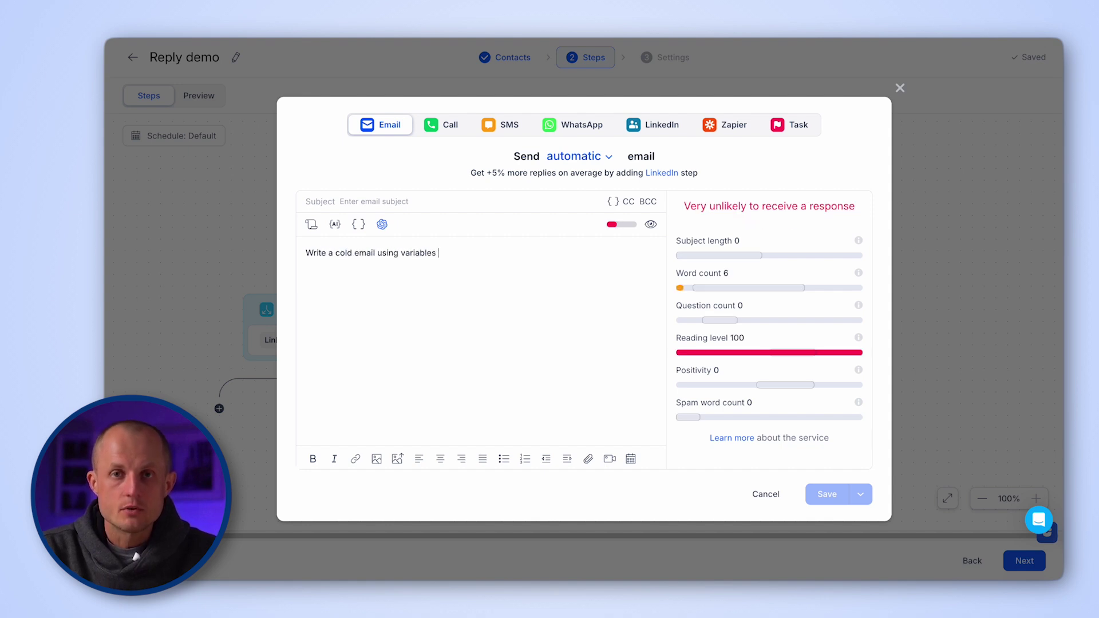
key("Return")
type(", {{")
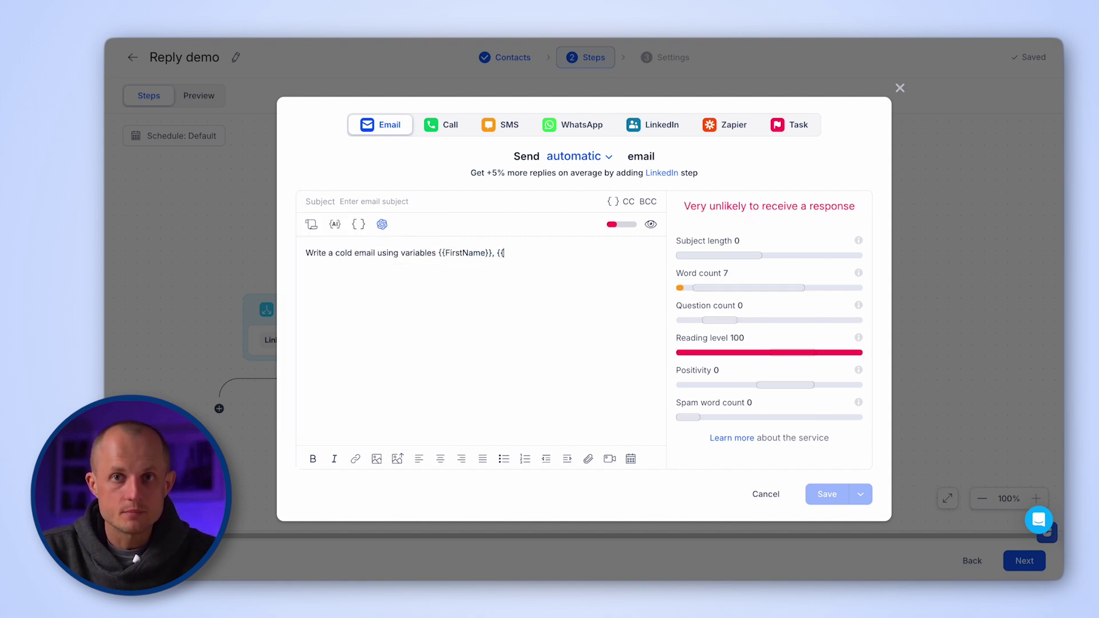
type("C")
key("Return")
type("and invite the user to the Live personalized demo where we will show how Reply can simplify sales process in the user's case")
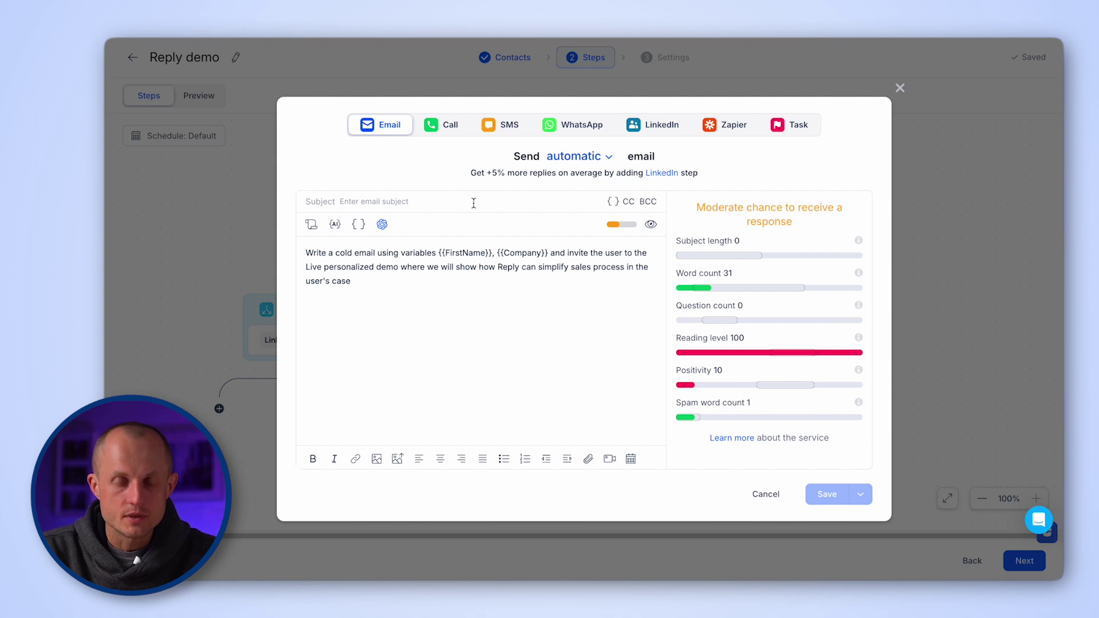
left_click(382, 224)
left_click(447, 248)
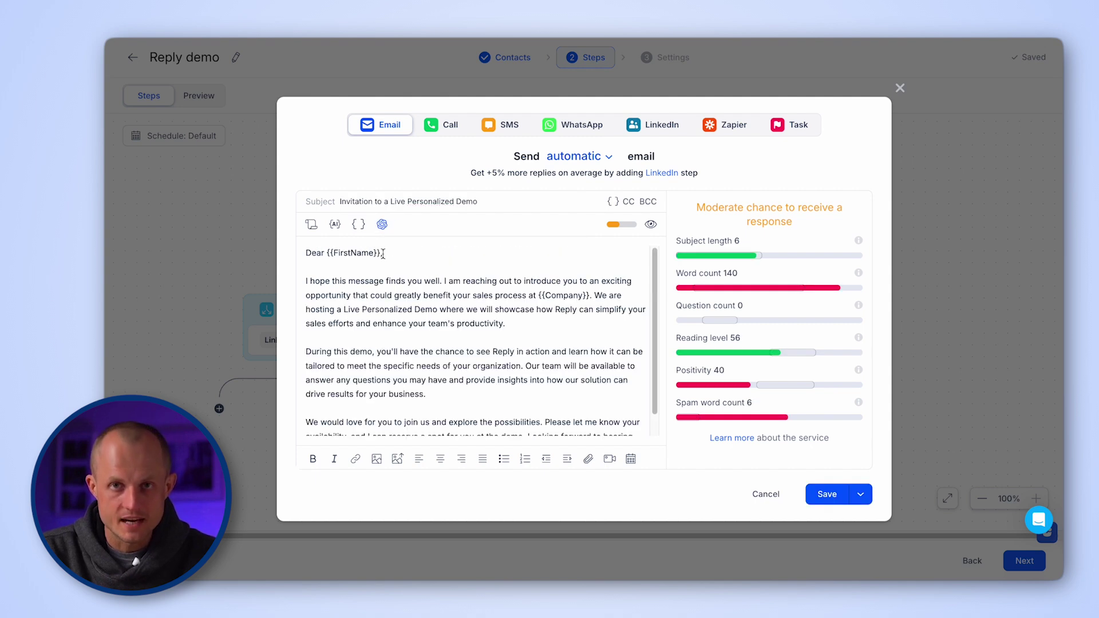
left_click_drag(383, 253, 325, 254)
Replace the {{FirstName}} greeting placeholder with the Clean First Name AI variable
left_click(335, 224)
type("d")
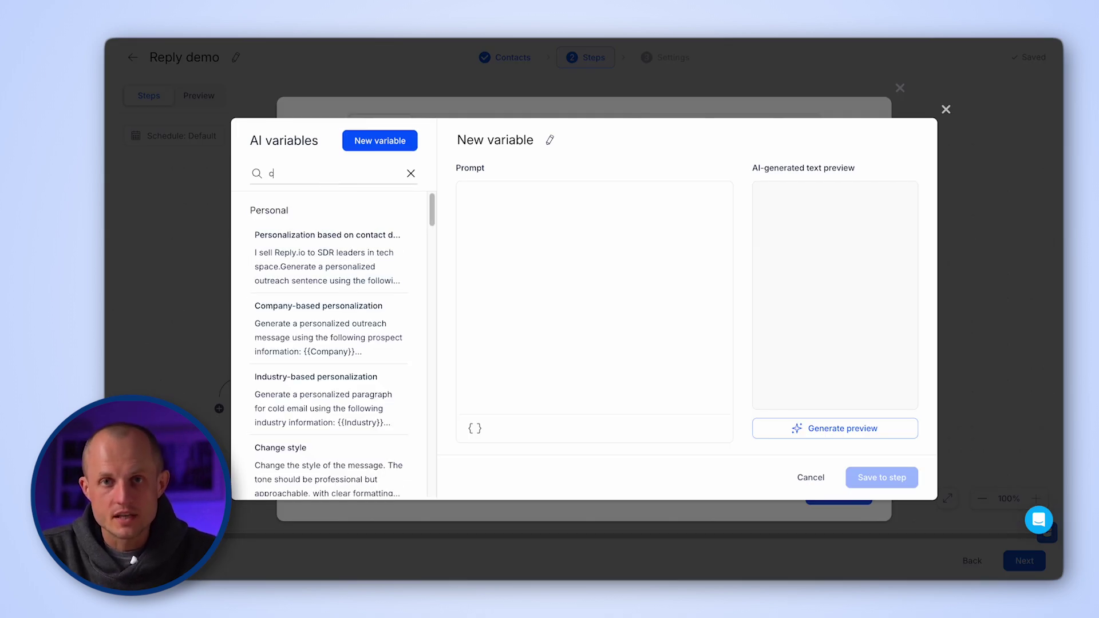
type("lean")
left_click(314, 407)
left_click(872, 475)
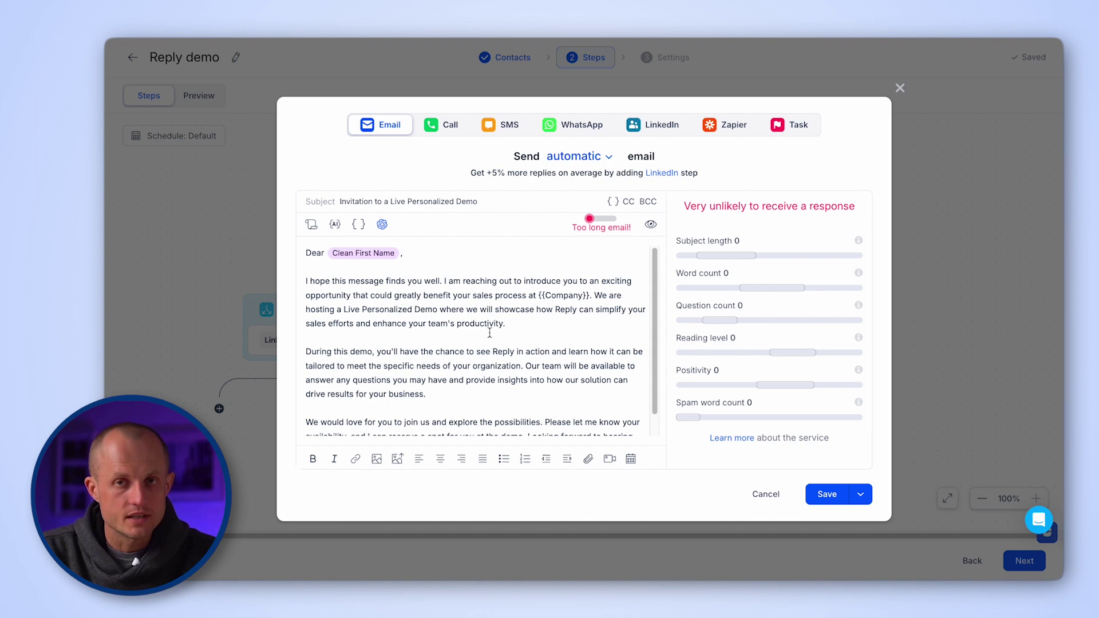
Replace the first body paragraph with the 'Personalization based on contact data' AI variable
left_click_drag(505, 324, 307, 280)
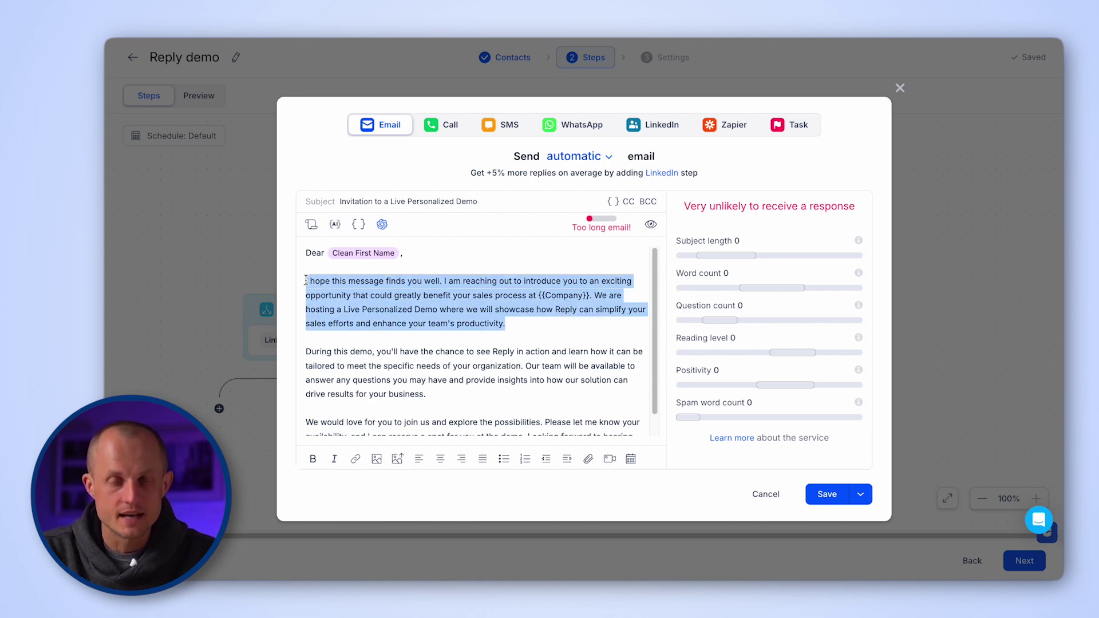
left_click(335, 225)
left_click(325, 274)
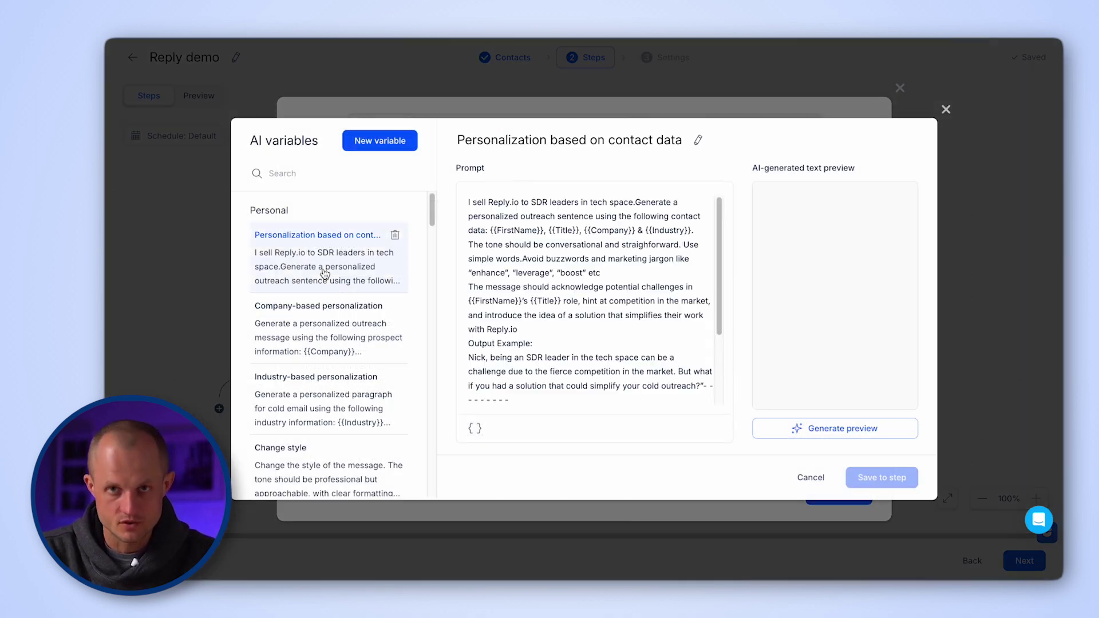
left_click(877, 475)
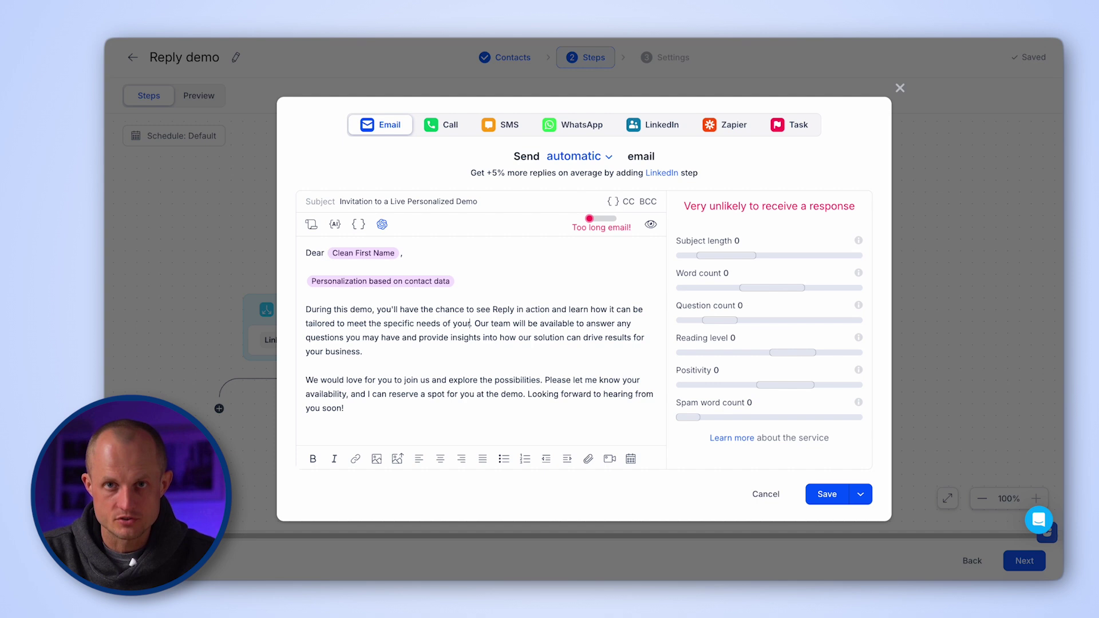
Insert the {{Company}} merge variable after the word 'your', fixing the spacing
left_click(358, 224)
scroll(346, 320, "down", 2)
left_click(345, 338)
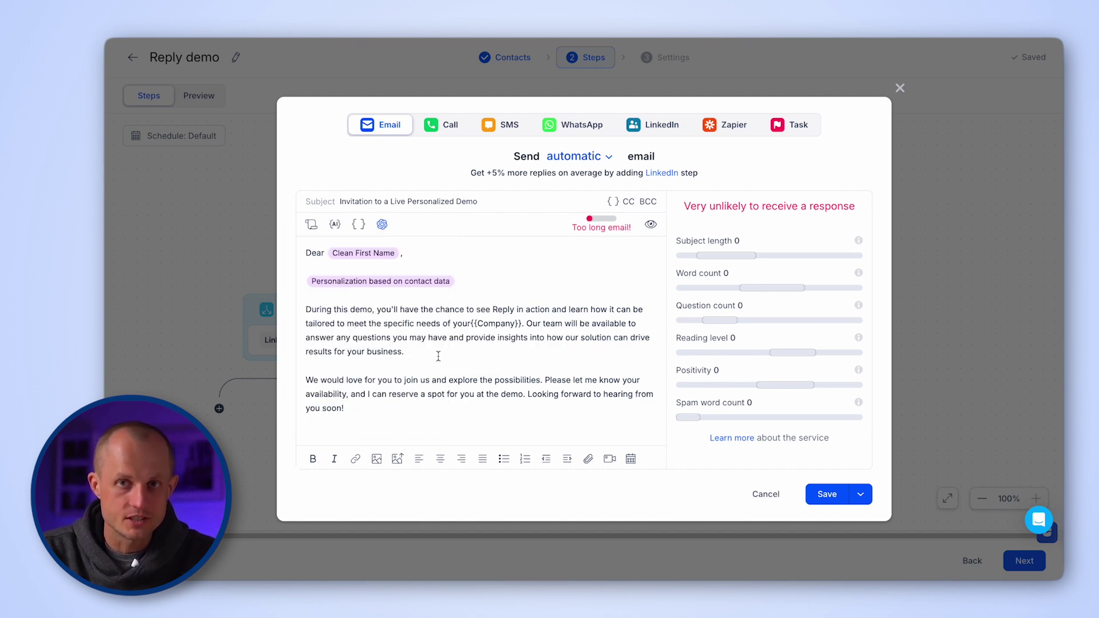
left_click(452, 364)
Look through the advanced conditional variables, then save the email step
left_click(358, 224)
scroll(374, 326, "down", 6)
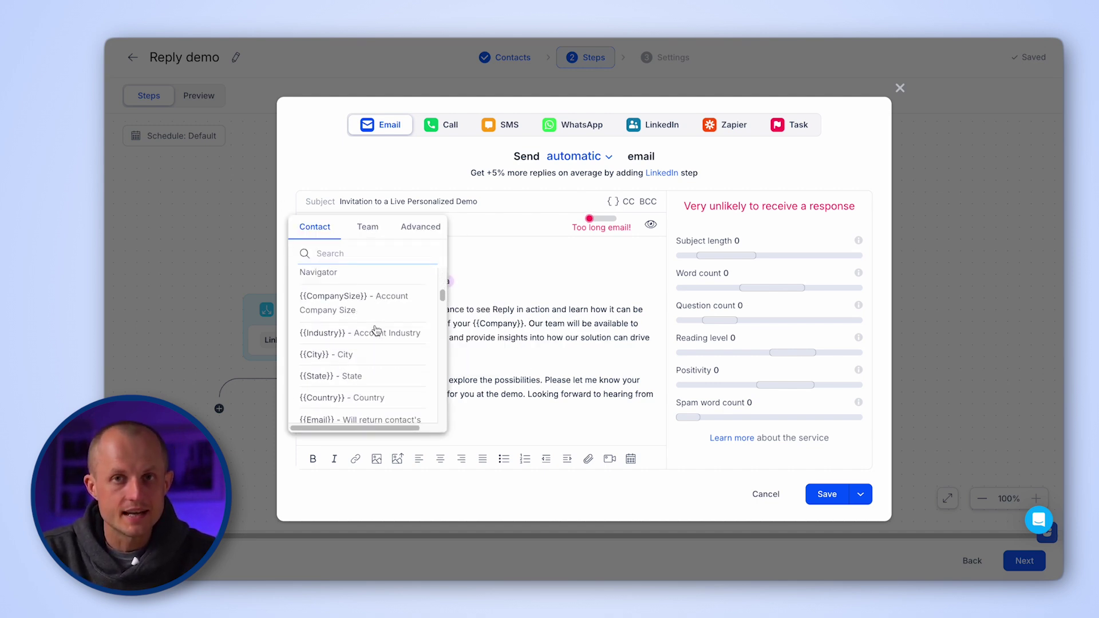
scroll(374, 330, "down", 5)
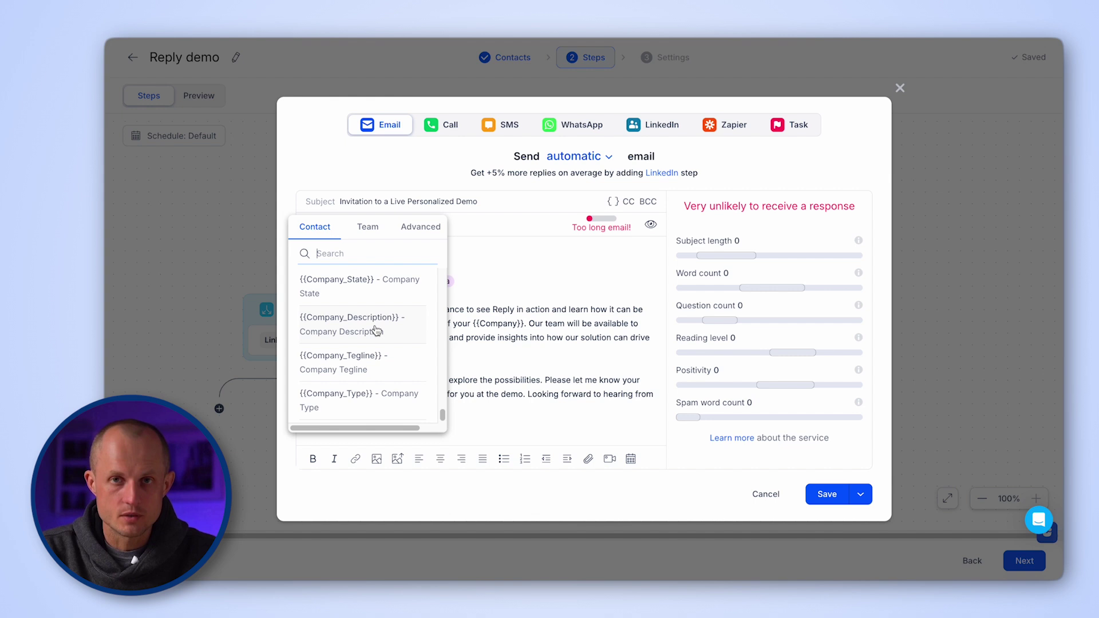
left_click(419, 232)
scroll(385, 357, "down", 3)
scroll(386, 358, "down", 5)
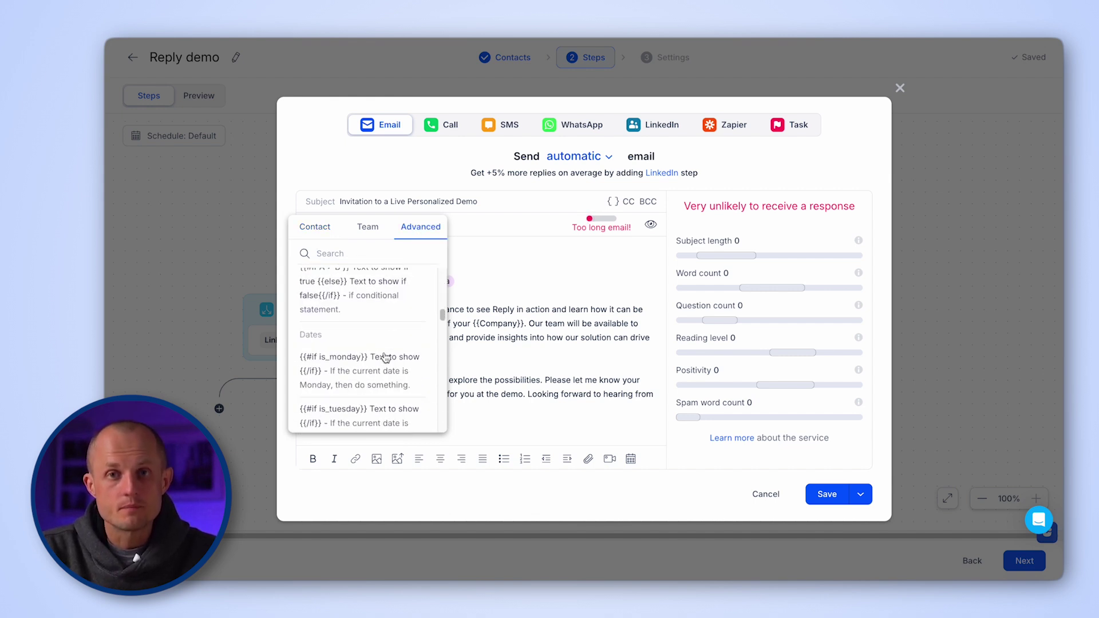
left_click(518, 366)
left_click(827, 494)
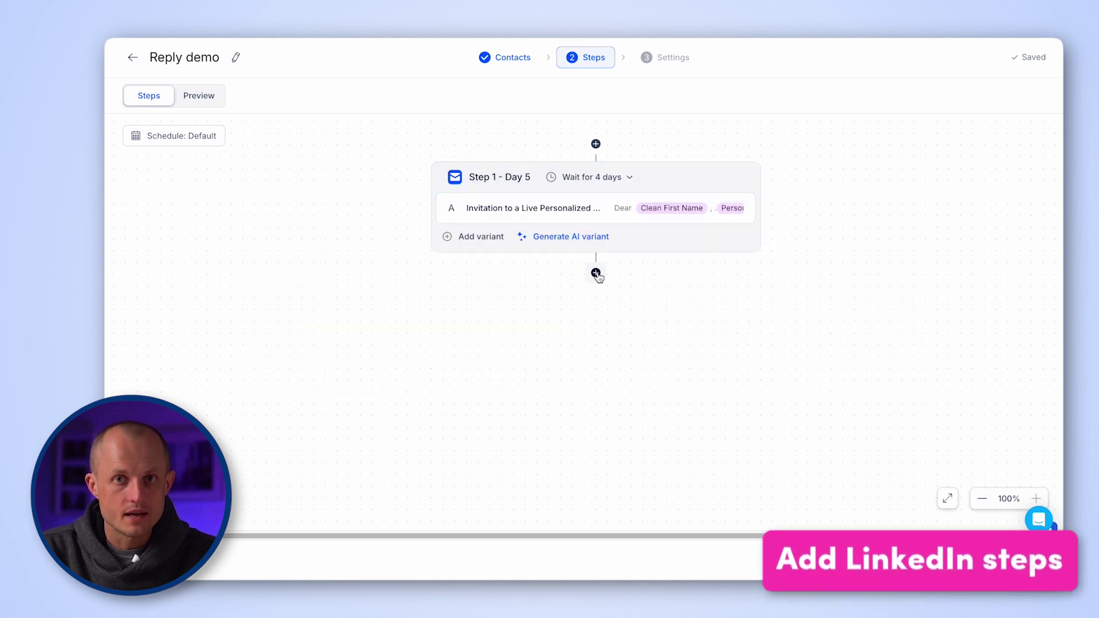
Add a Condition step after the email with property LinkedIn Url and operator Is set
left_click(596, 271)
left_click(640, 337)
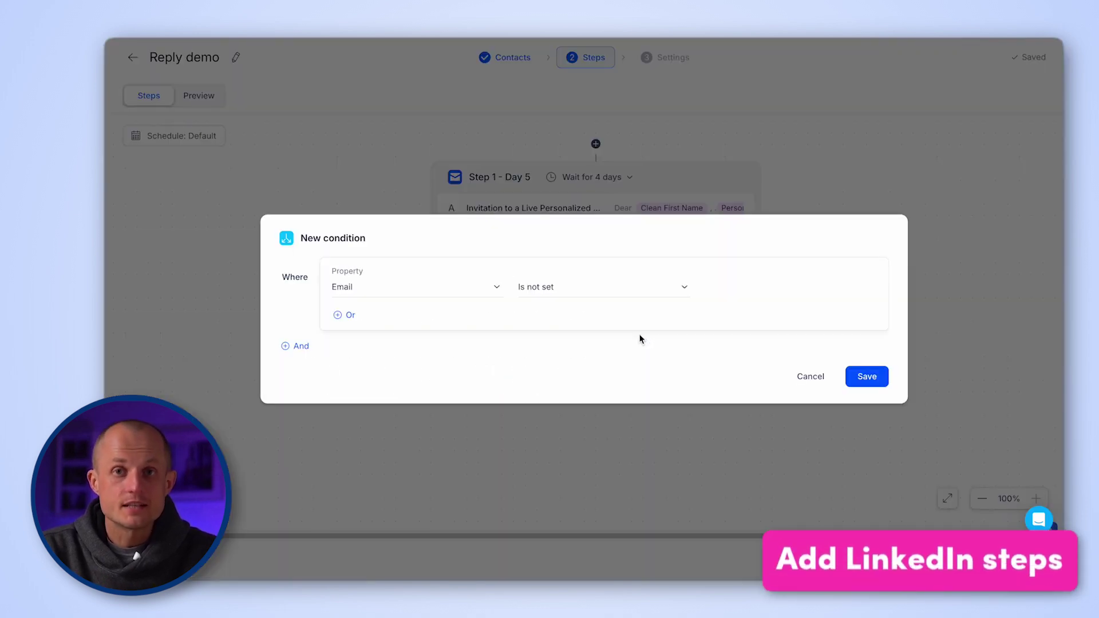
left_click(439, 283)
left_click(405, 373)
left_click(572, 289)
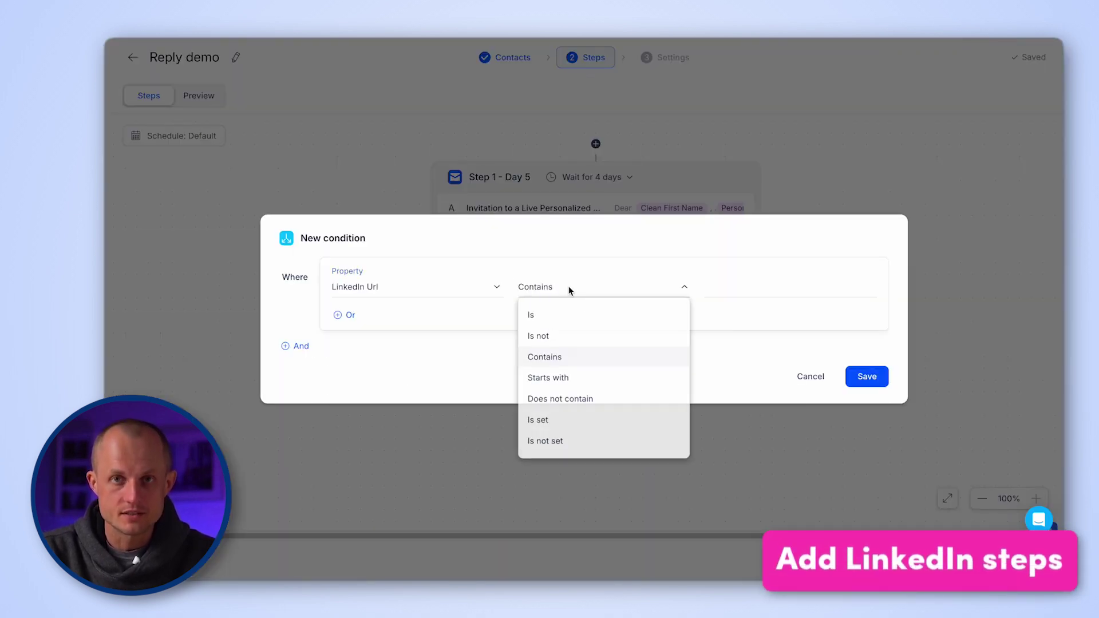
left_click(541, 420)
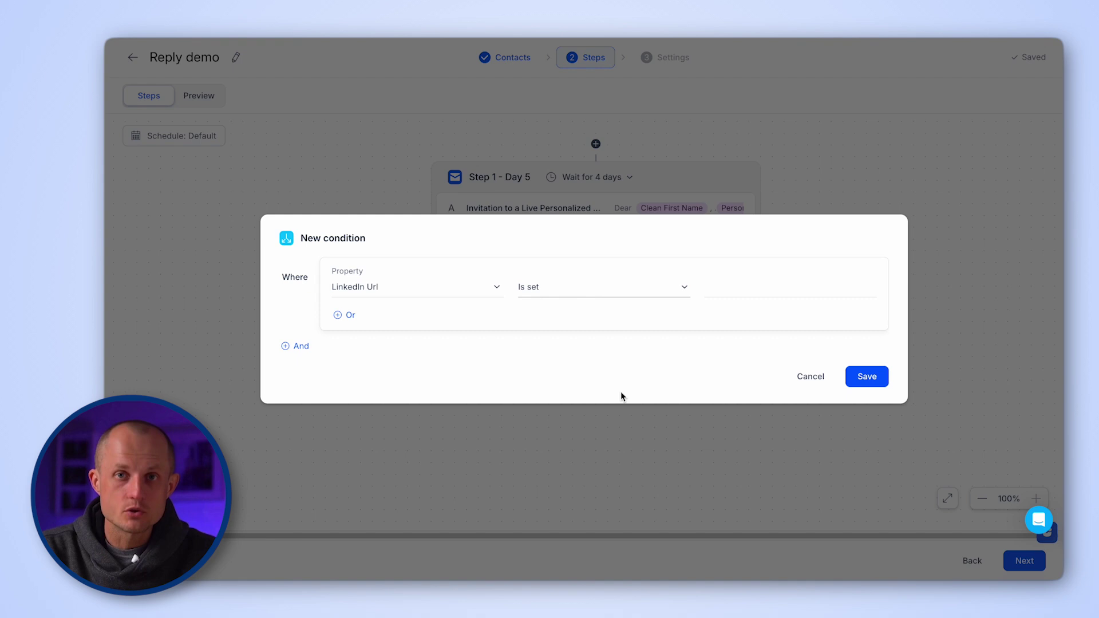
left_click(857, 380)
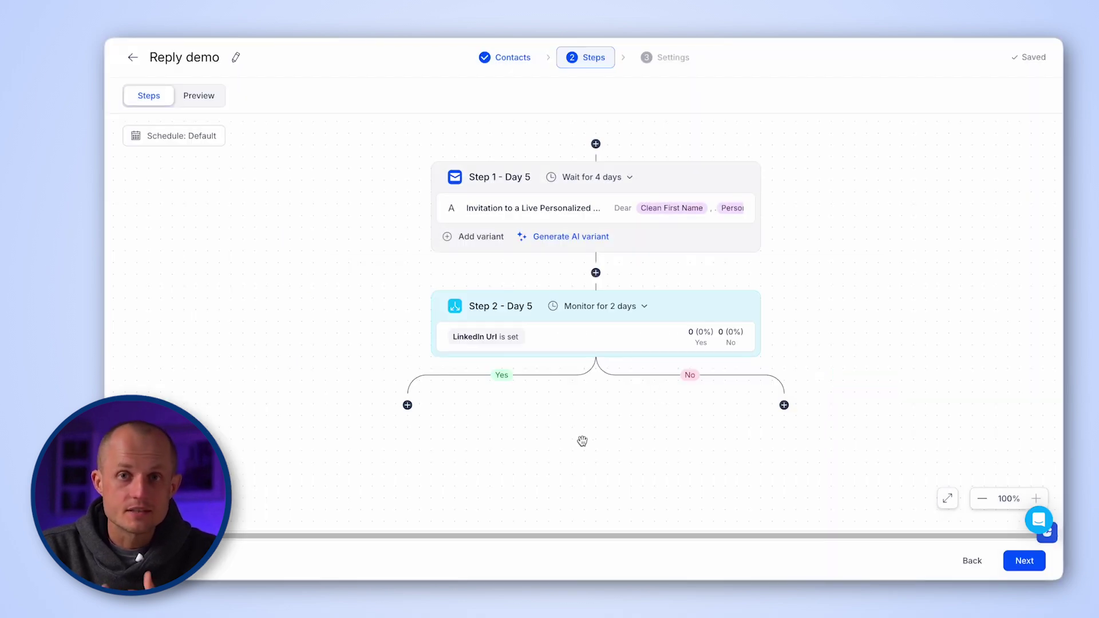
scroll(582, 441, "down", 1)
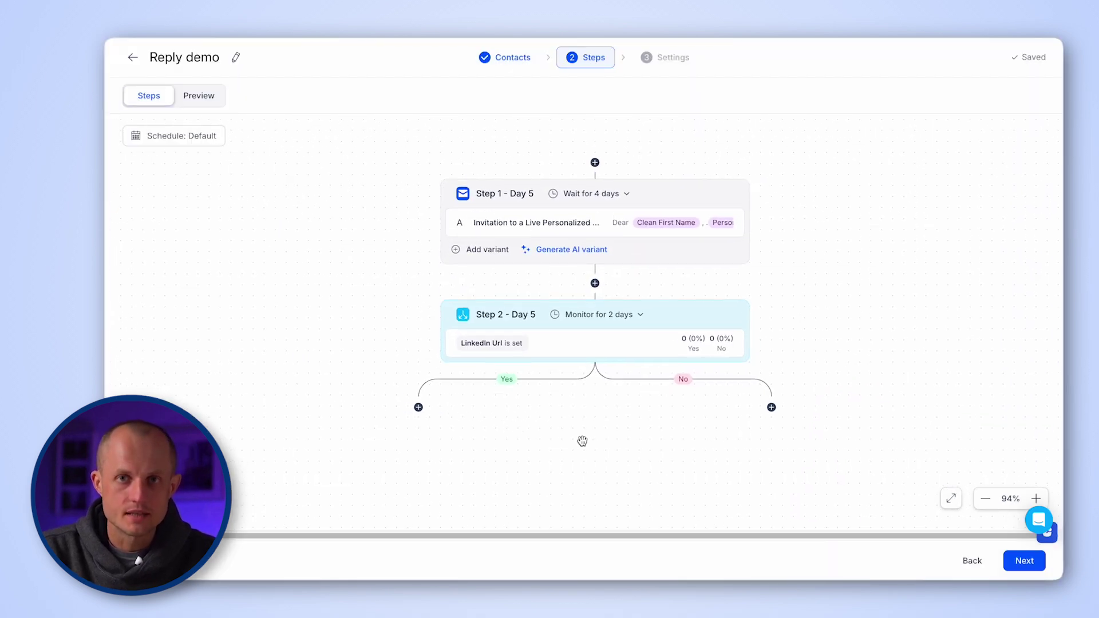
Add an automatic LinkedIn Voice message step on the Yes branch with a recorded clip
left_click(410, 406)
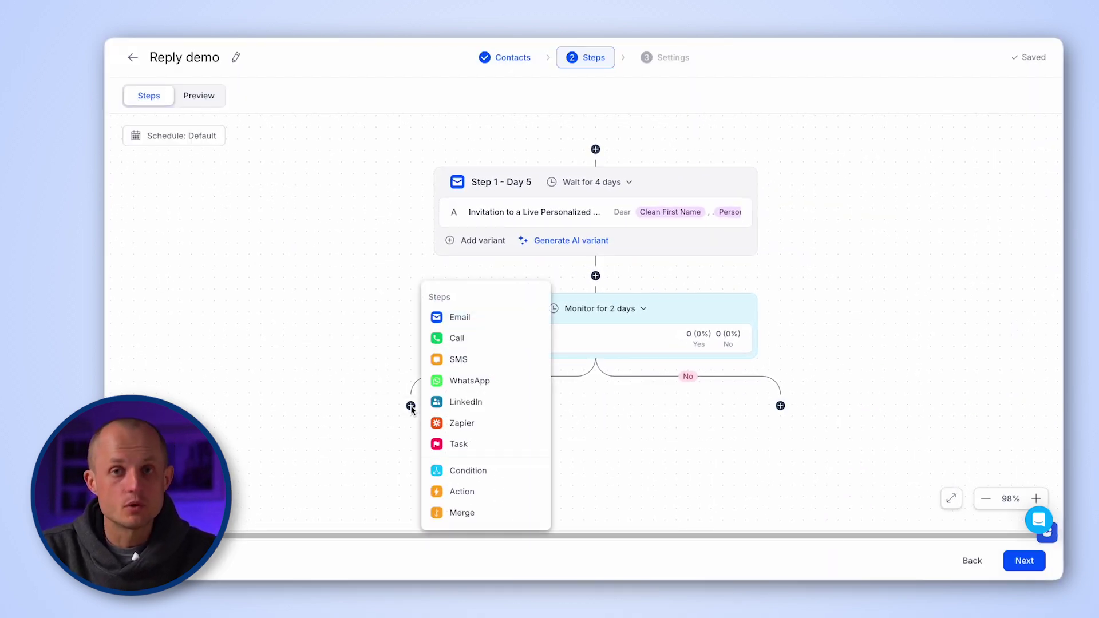
left_click(450, 407)
left_click(558, 204)
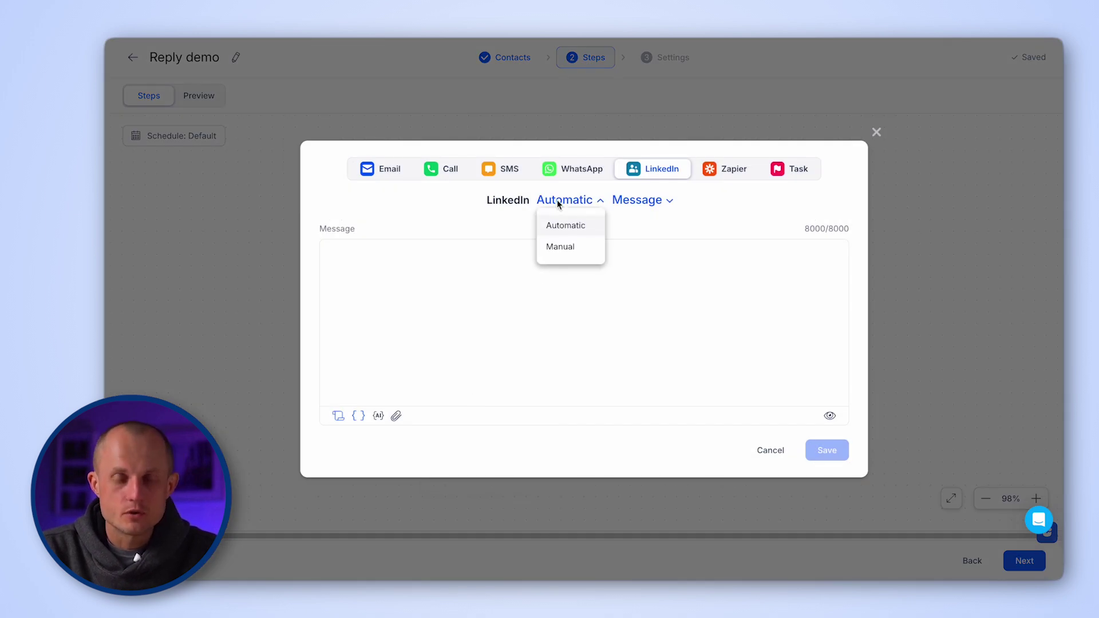
left_click(558, 201)
left_click(636, 199)
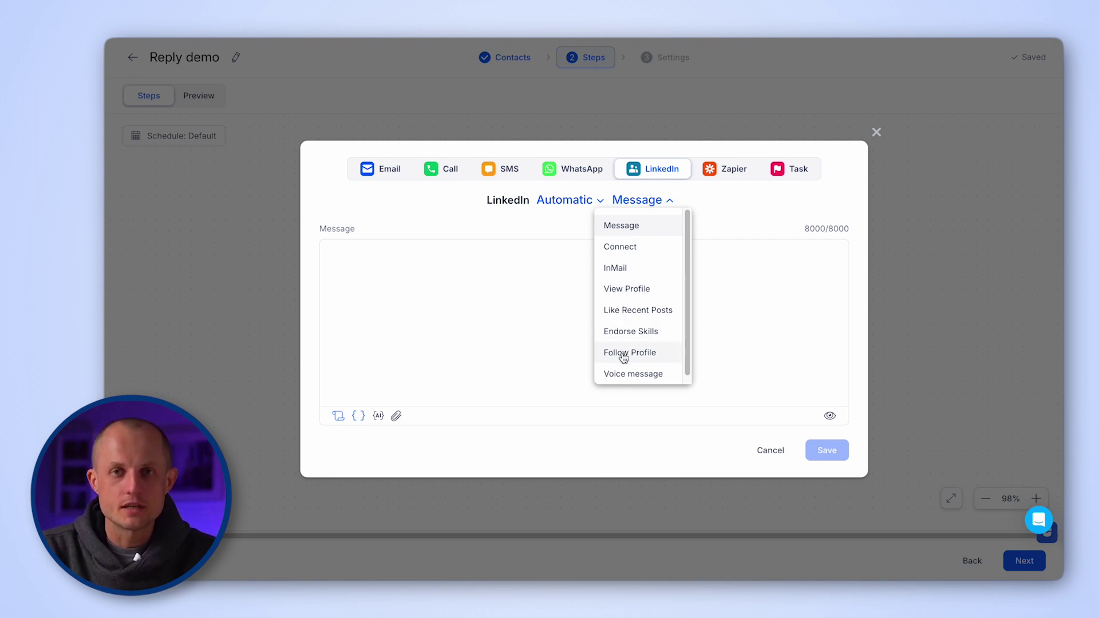
left_click(615, 374)
left_click(595, 372)
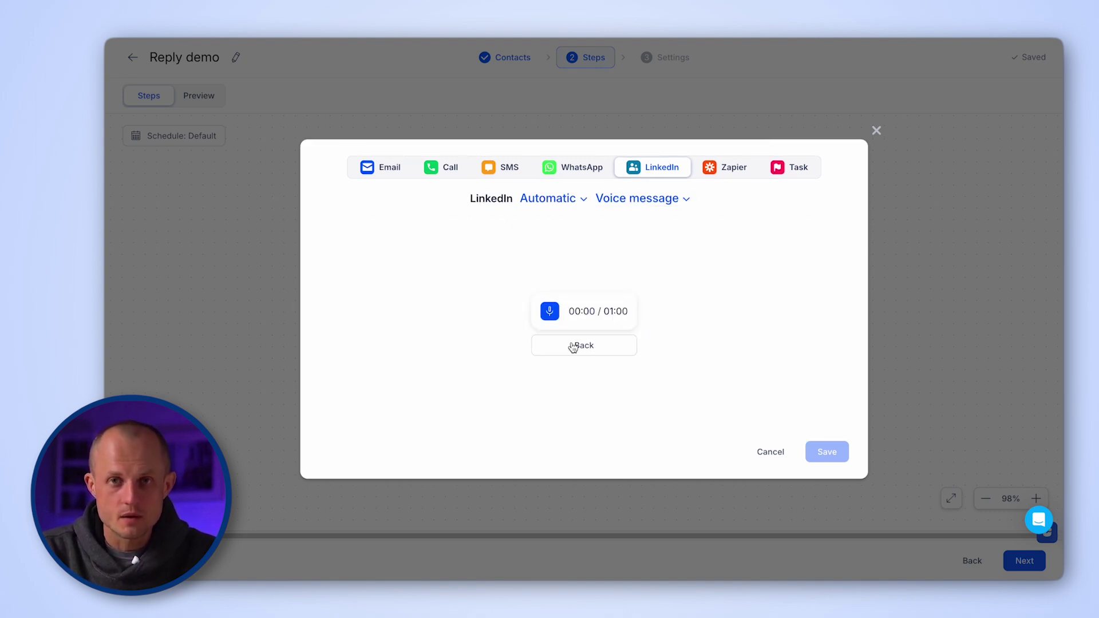
left_click(548, 314)
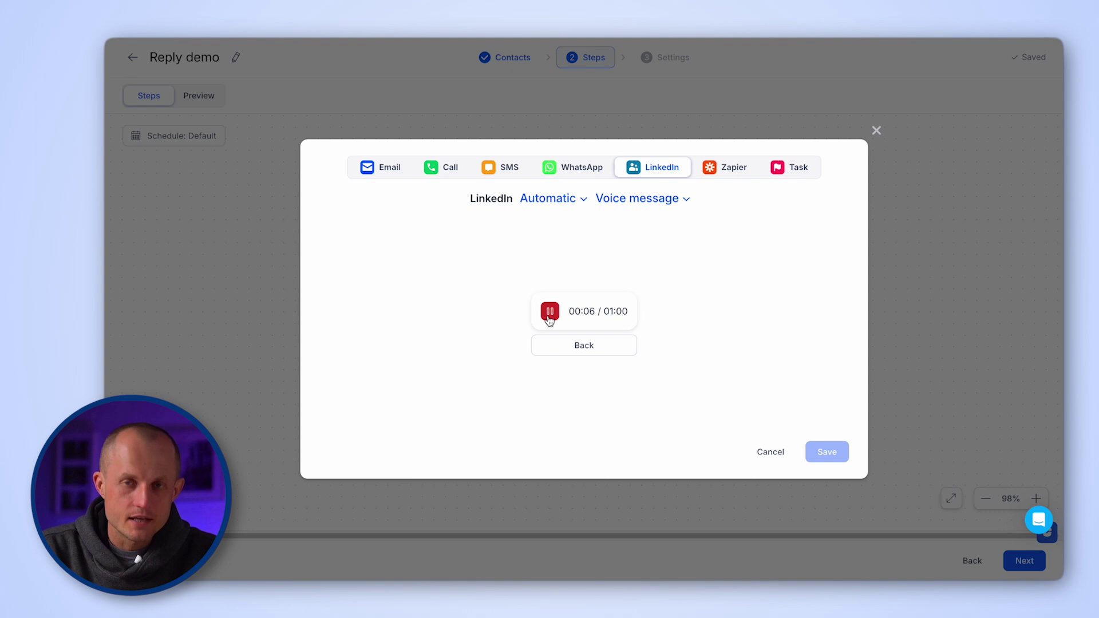
left_click(549, 315)
left_click(824, 451)
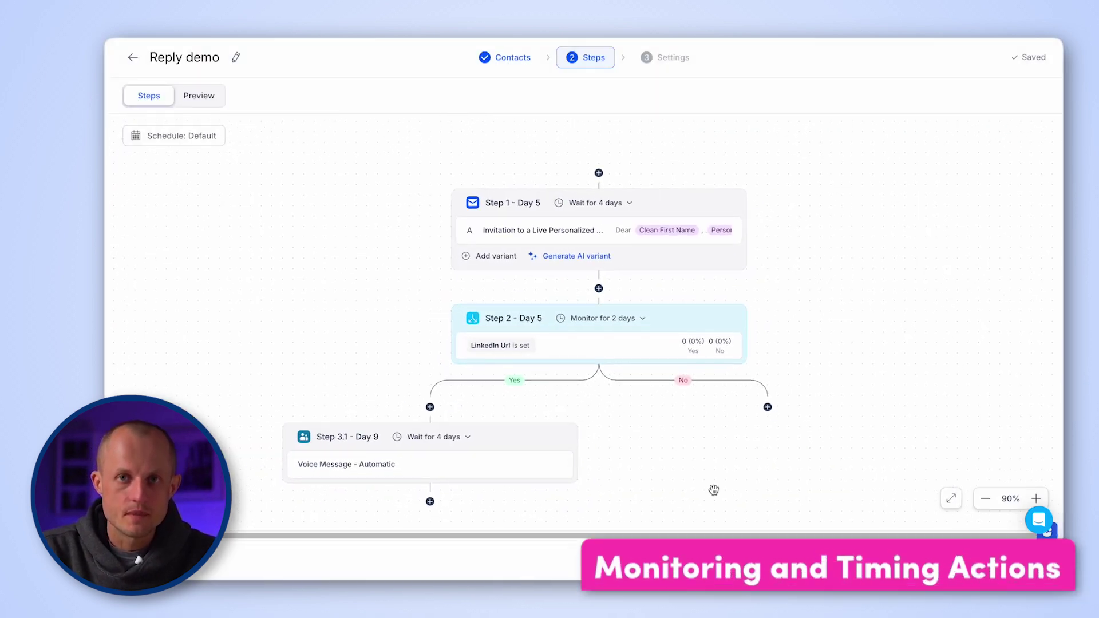
Change the condition's monitoring period from 2 days to 4 days
mouse_move(619, 327)
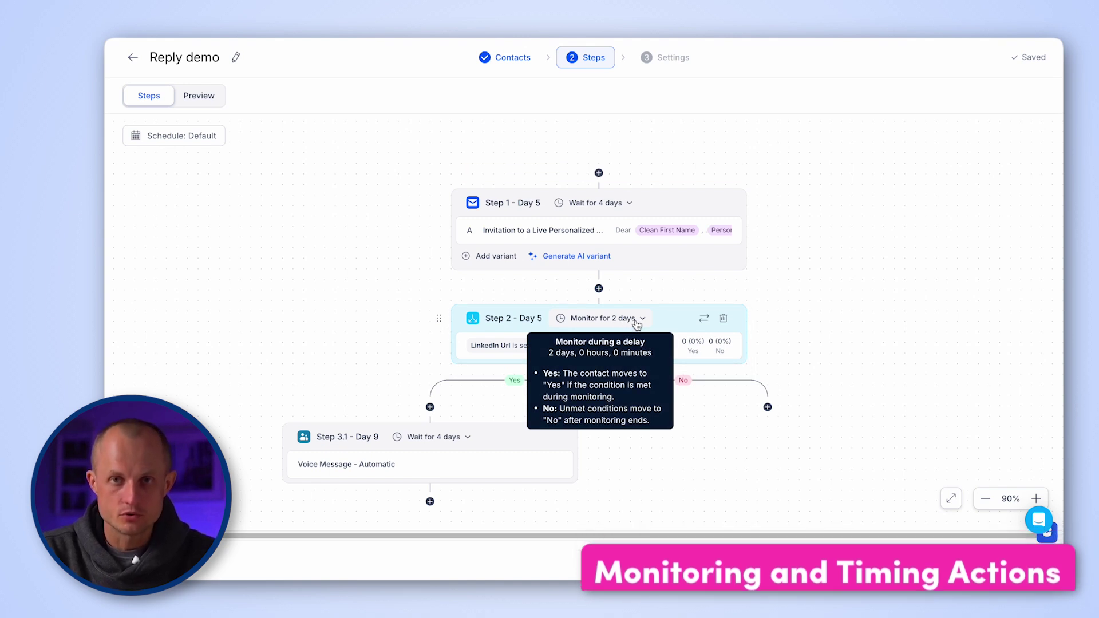
left_click(643, 321)
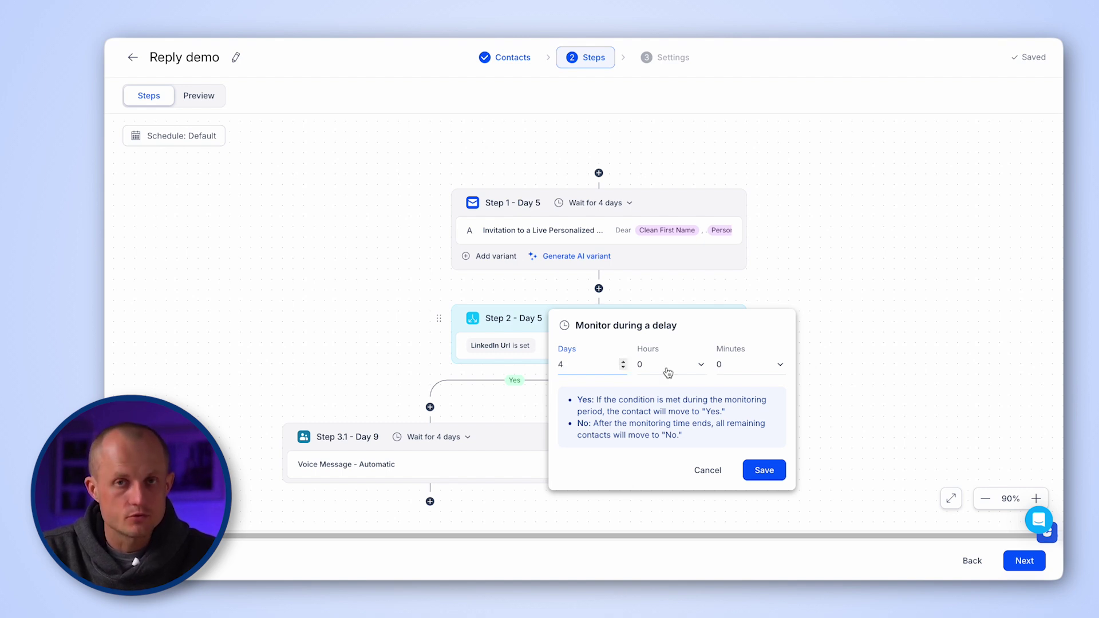
left_click(758, 472)
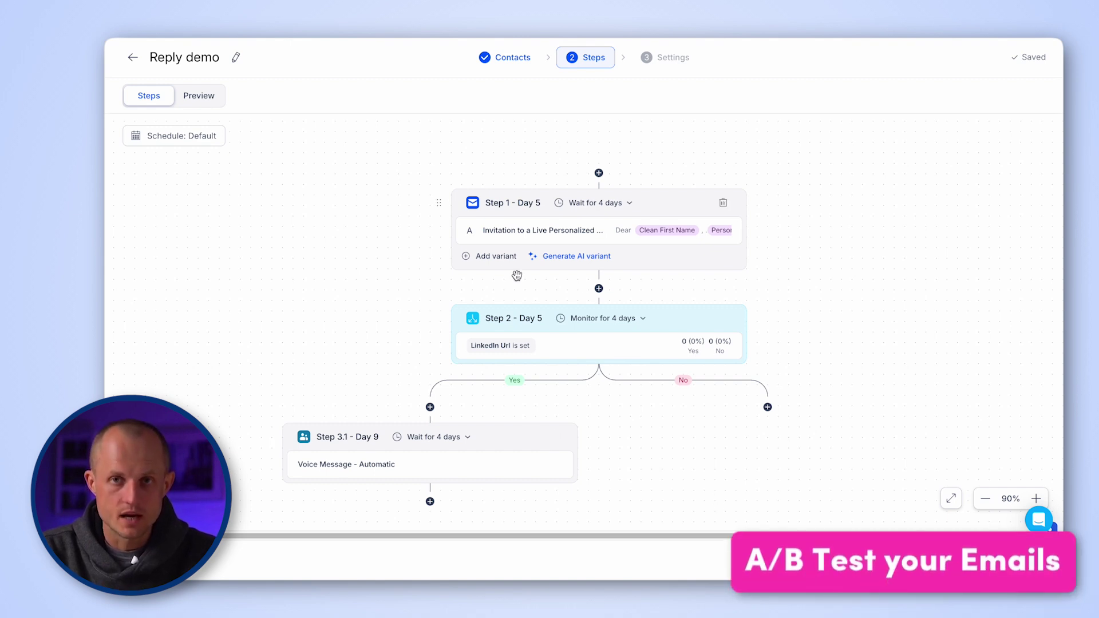
Add a second variant of the first email, filled from a template
left_click(495, 258)
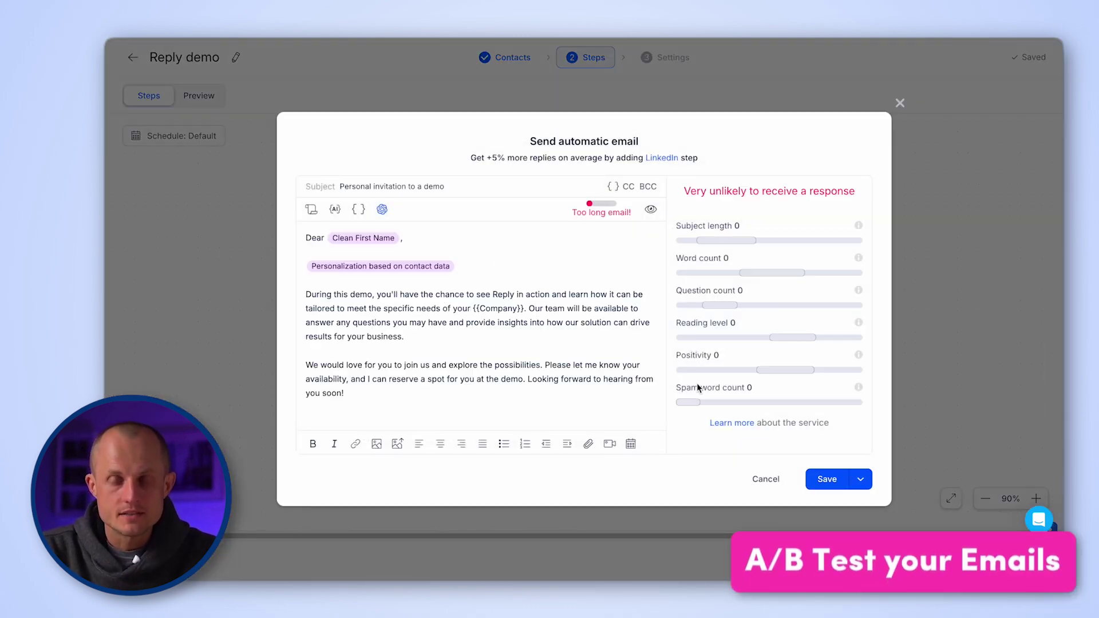
left_click(835, 479)
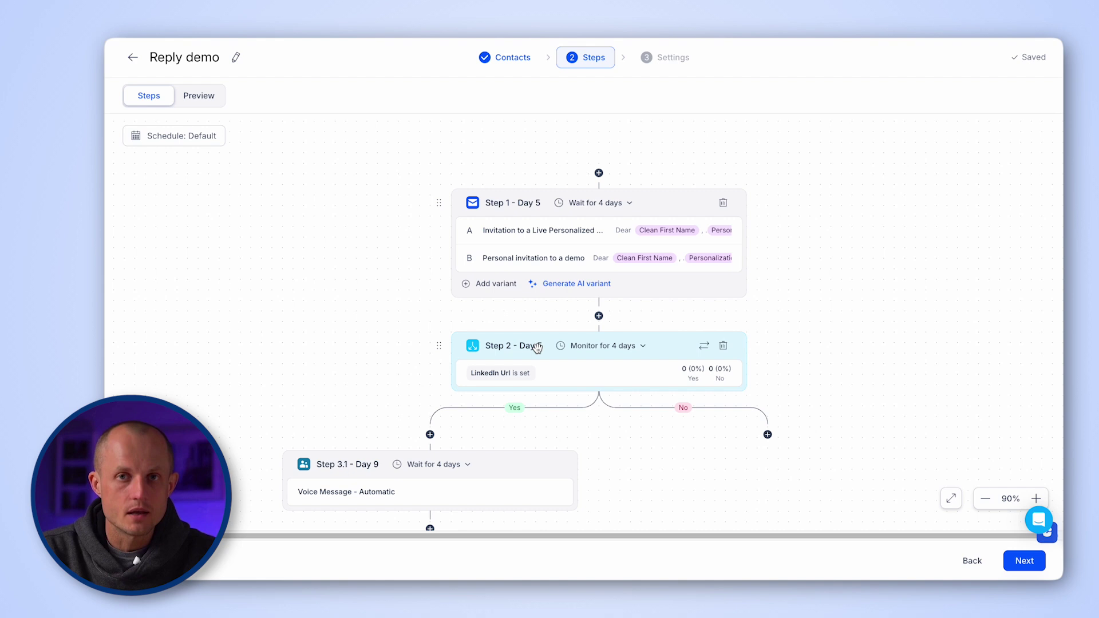
mouse_move(671, 266)
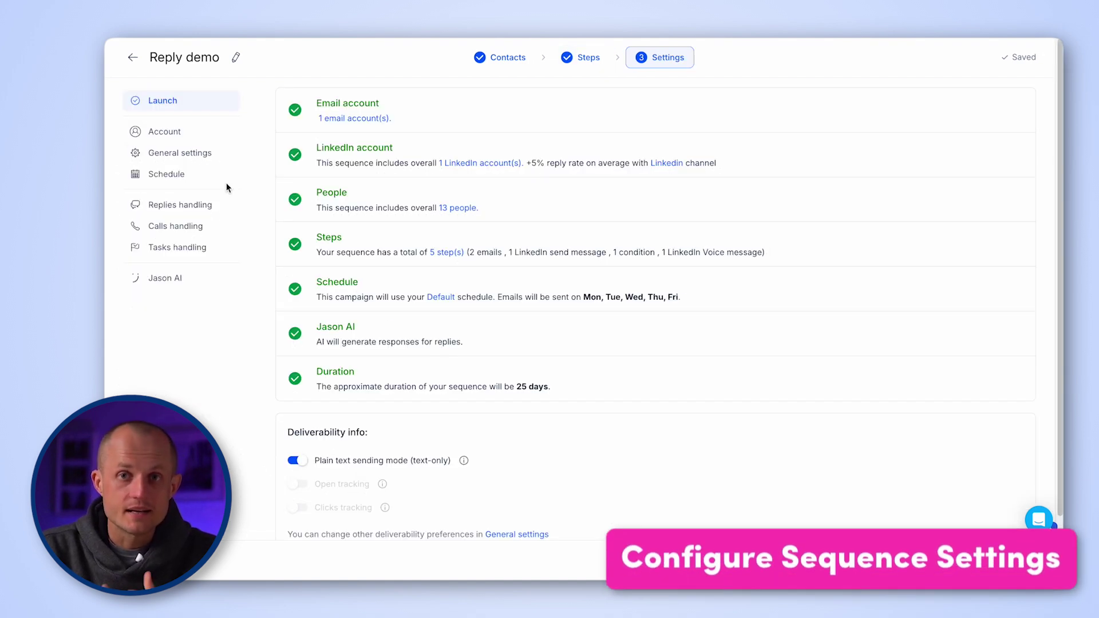
Open the Account settings, start adding a new email account, then dismiss the provider dialog
left_click(201, 135)
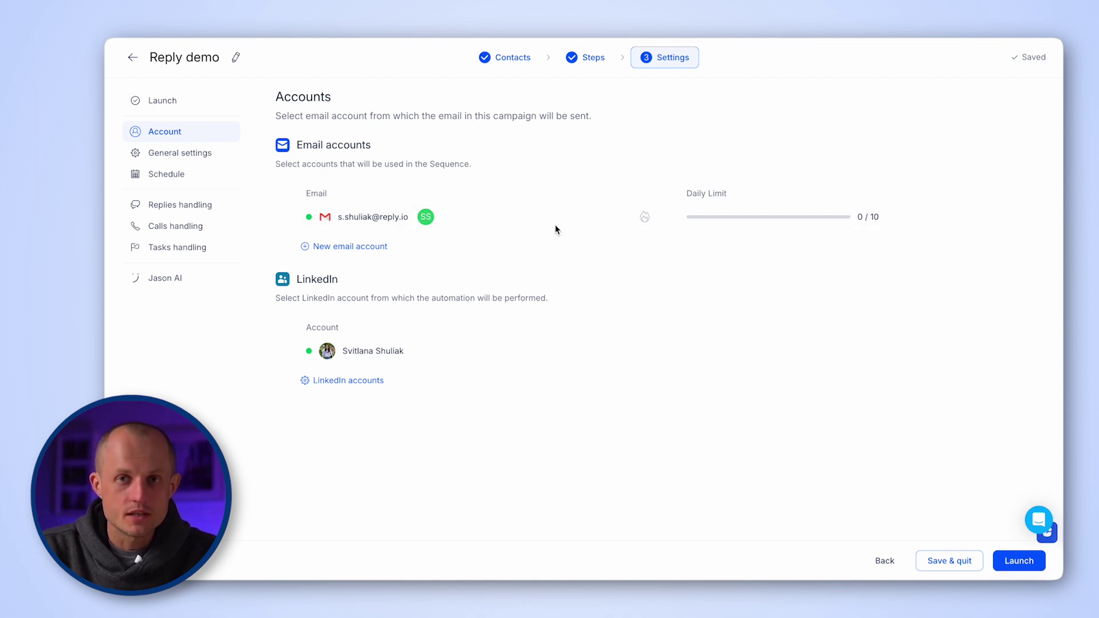
left_click(382, 246)
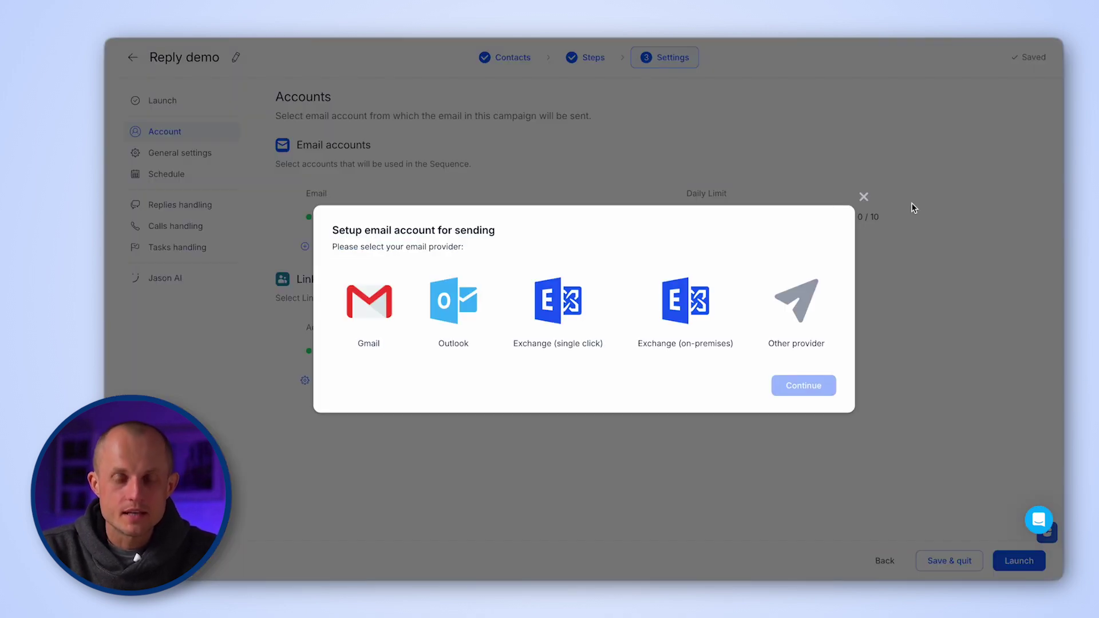
left_click(864, 198)
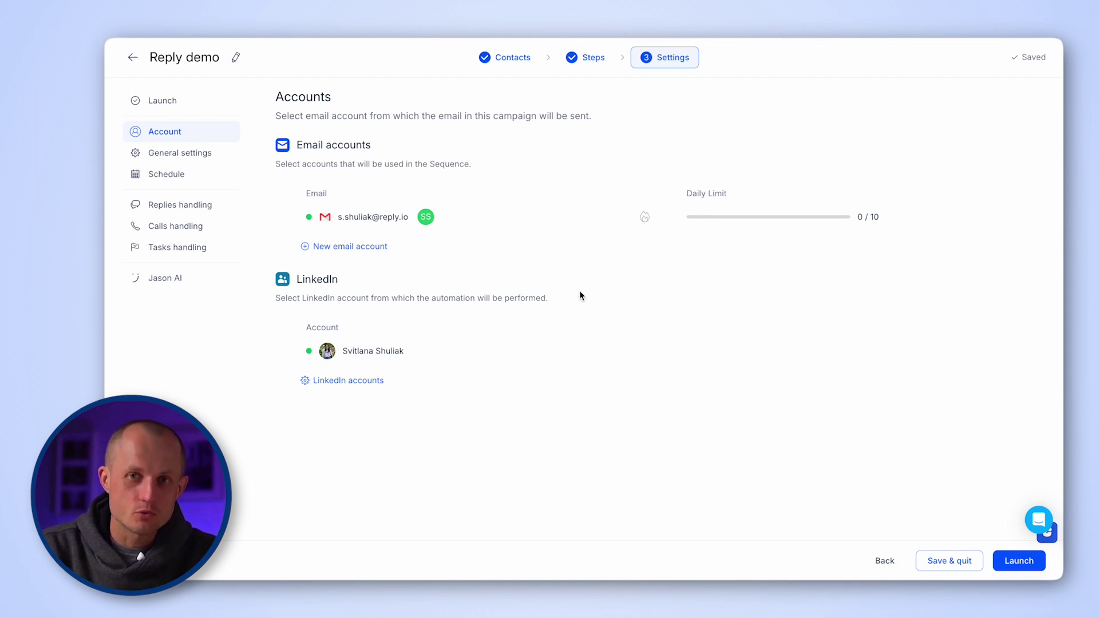
Set Max emails per day to 70 and the delay between emails to 90 seconds
left_click(160, 155)
left_click(292, 493)
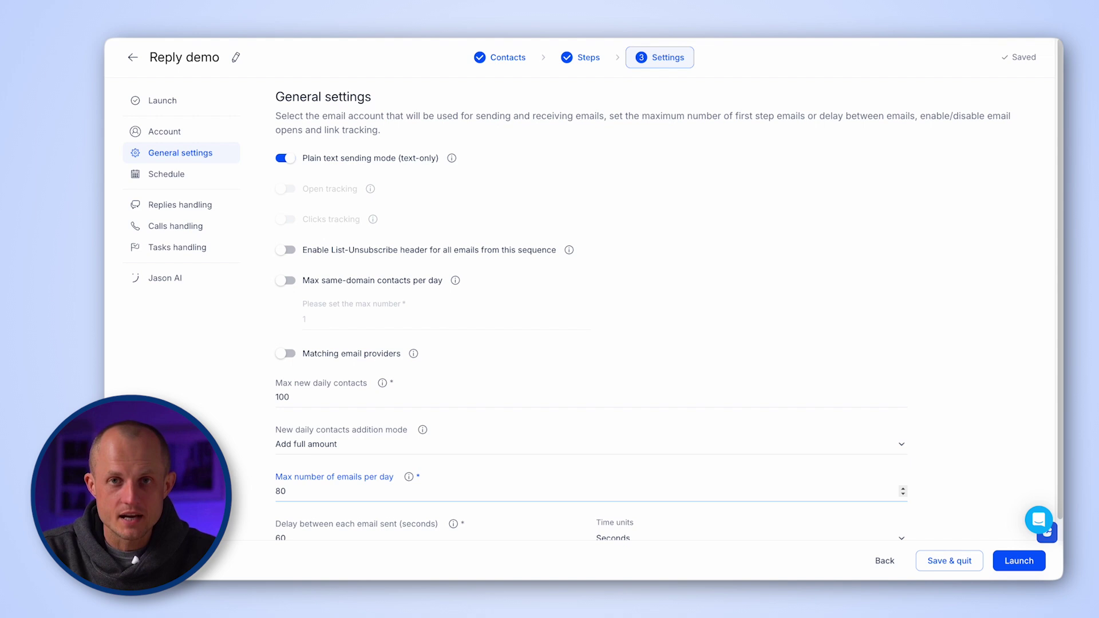
key("BackSpace")
key("BackSpace")
type("70")
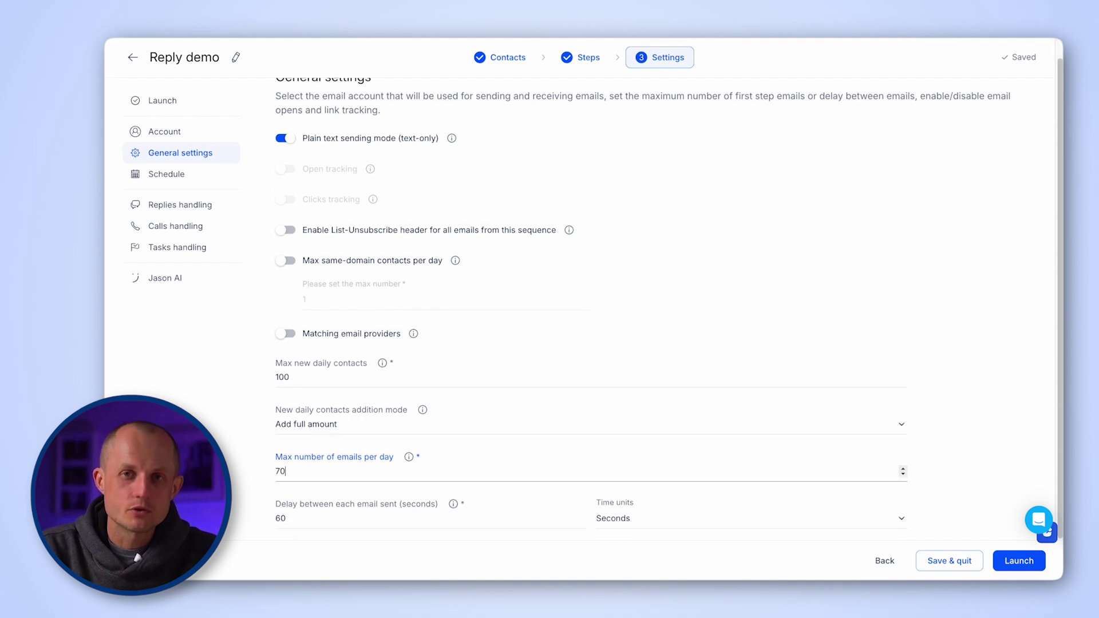
left_click(333, 506)
key("BackSpace")
type("0")
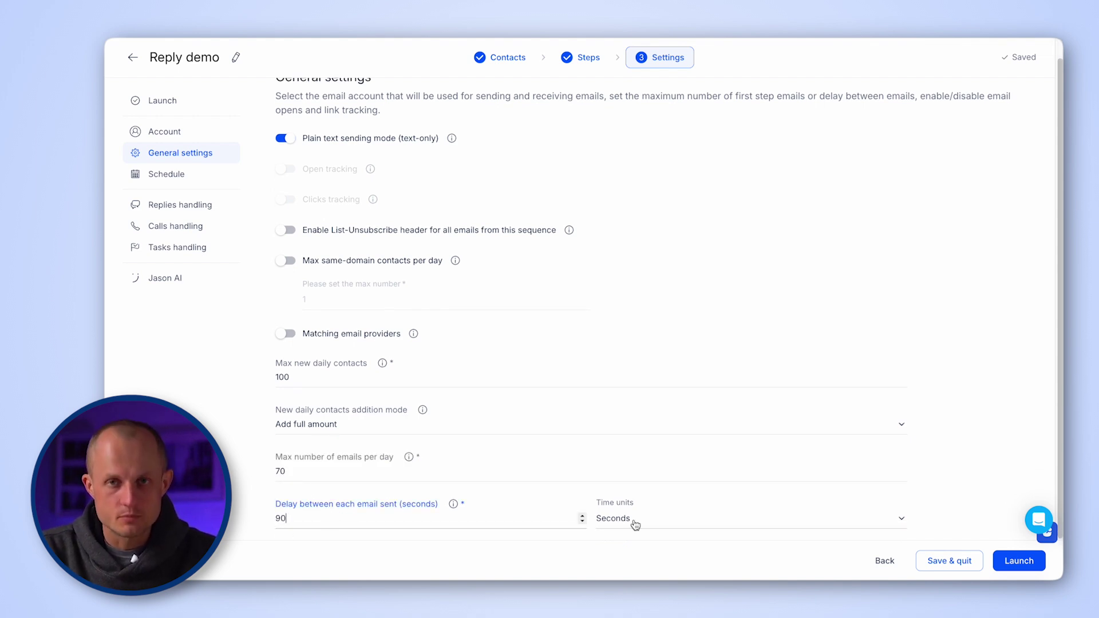
left_click(633, 520)
left_click(633, 522)
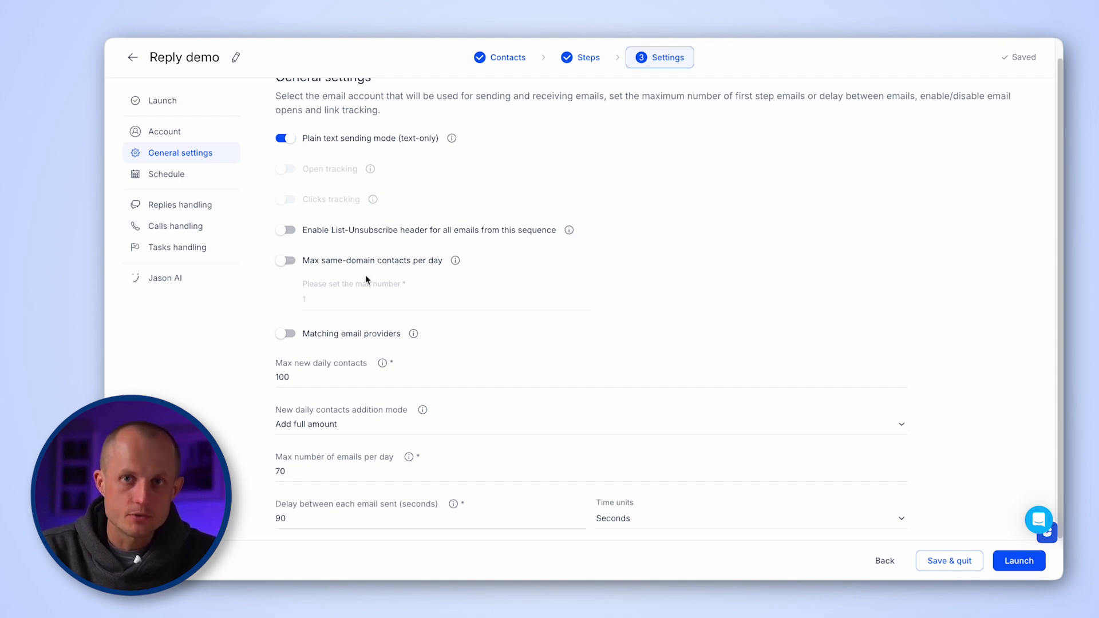
Turn off plain-text mode and enable open tracking, click tracking and the List-Unsubscribe header
scroll(365, 274, "up", 1)
left_click(285, 158)
left_click(285, 189)
left_click(289, 218)
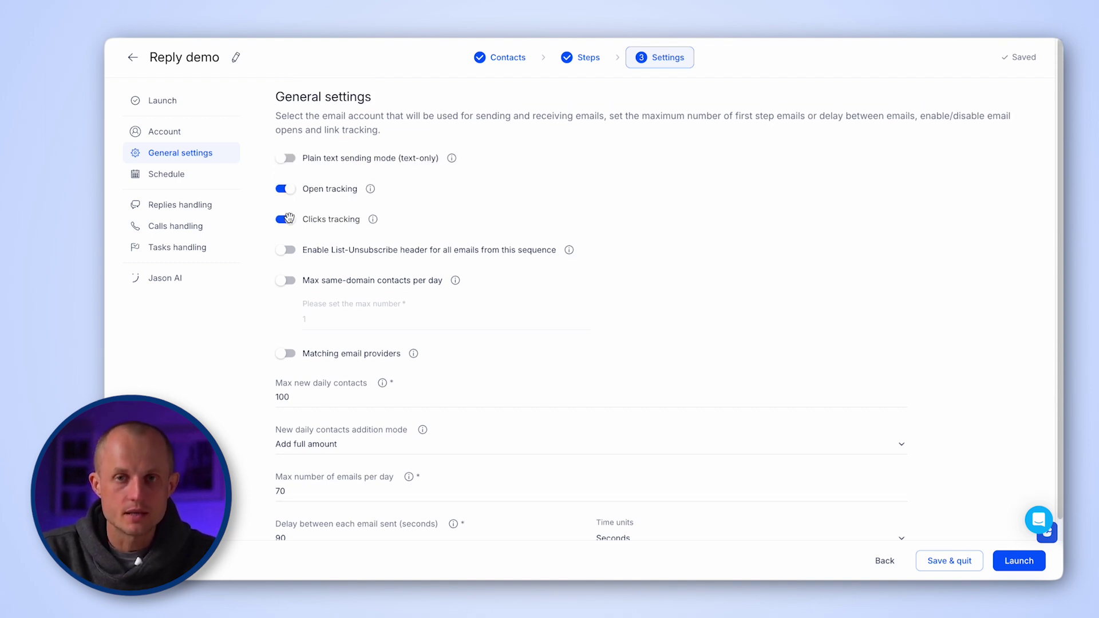
left_click(285, 250)
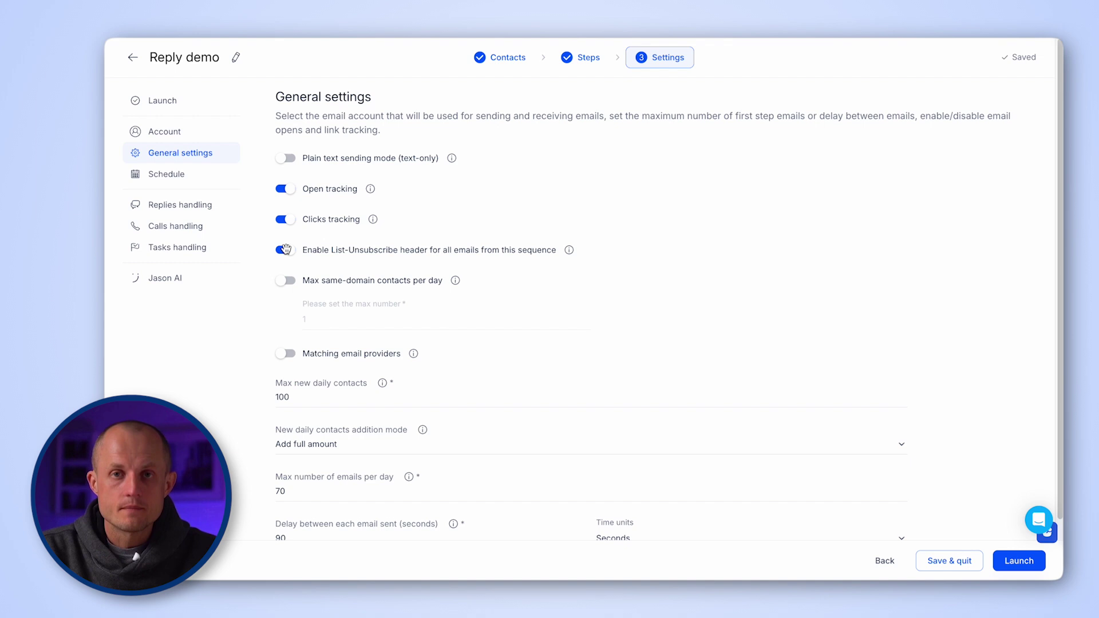
left_click(210, 179)
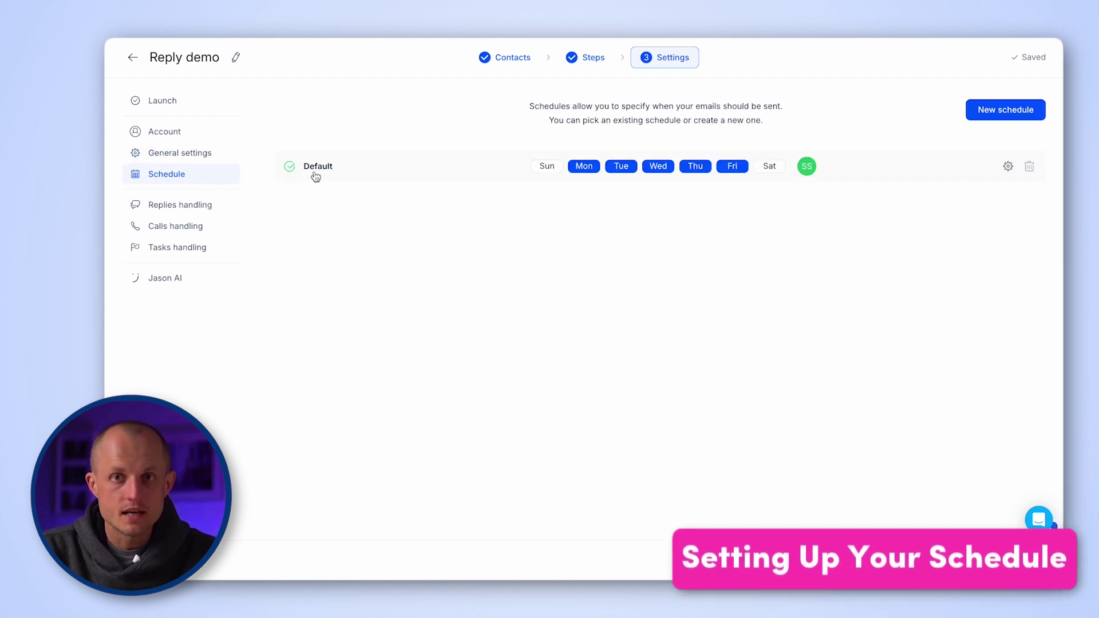
left_click(976, 111)
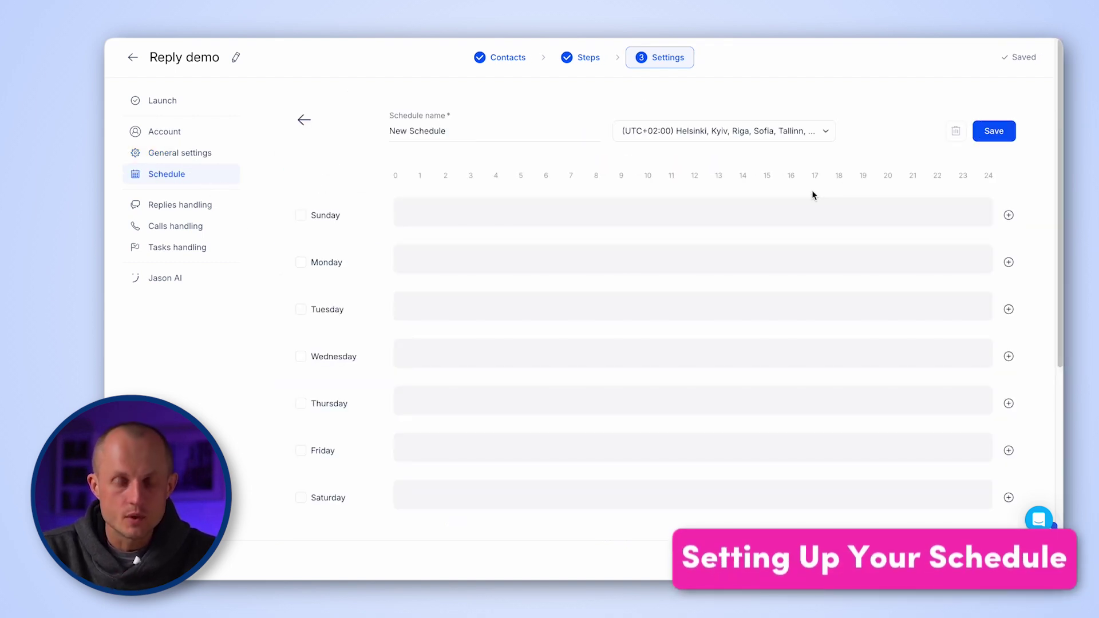
left_click(301, 264)
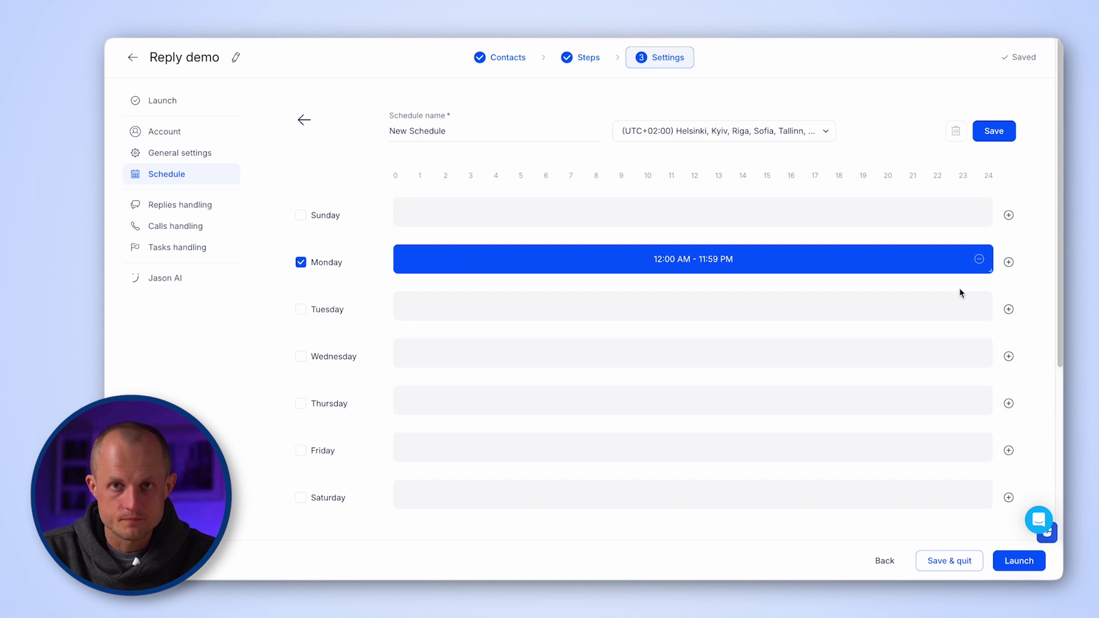
left_click(979, 259)
left_click(1008, 262)
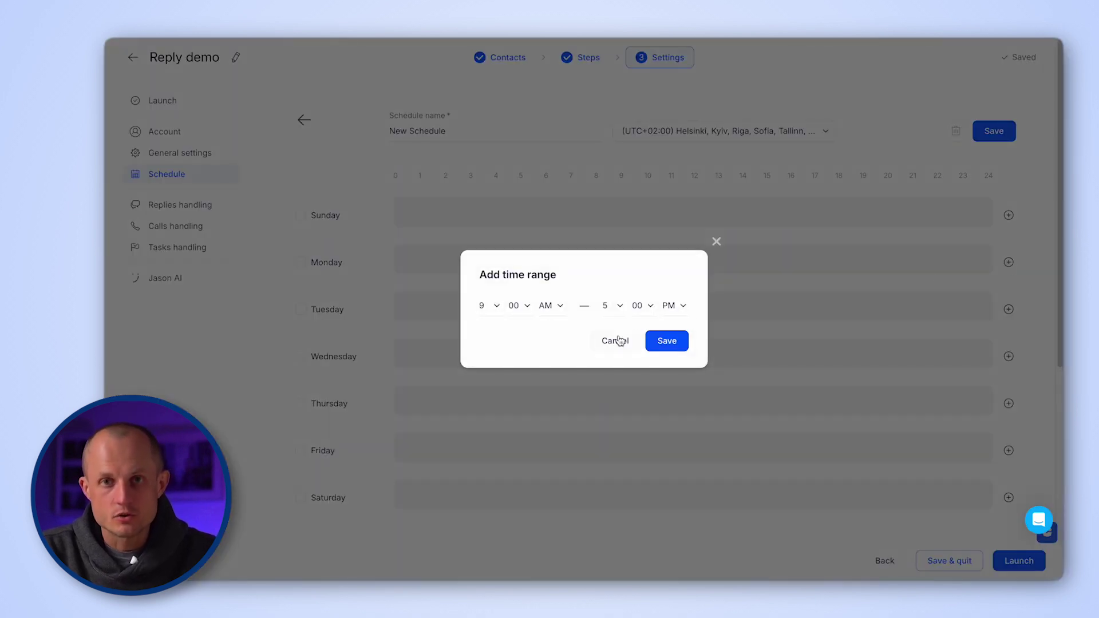
left_click(665, 344)
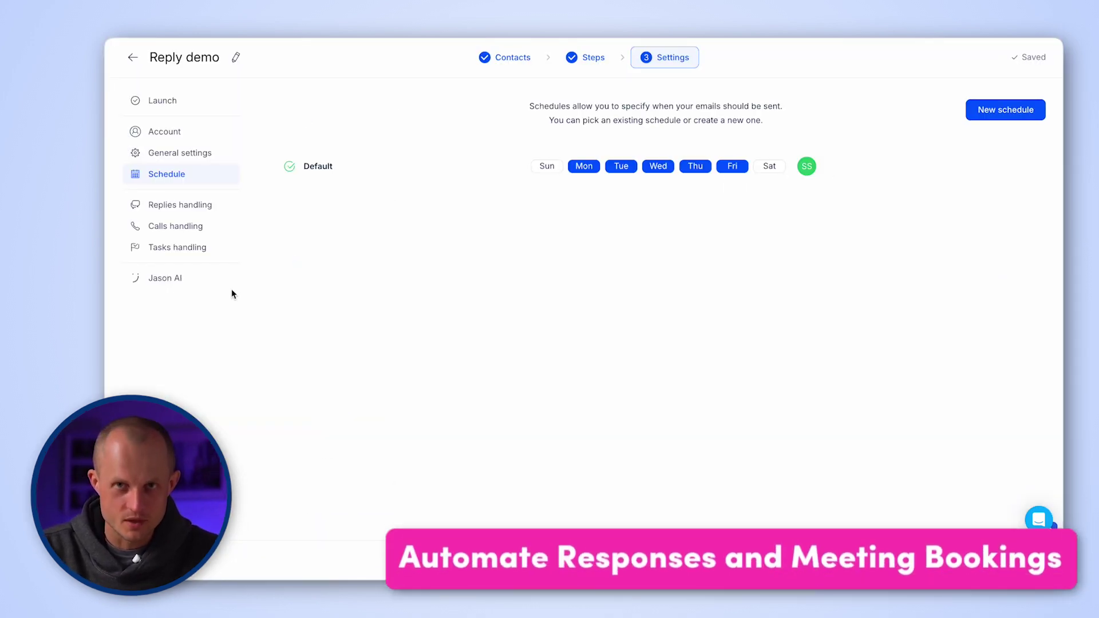
Paste product context into Jason AI's proposal box and set an external Calendly link for meetings
left_click(213, 285)
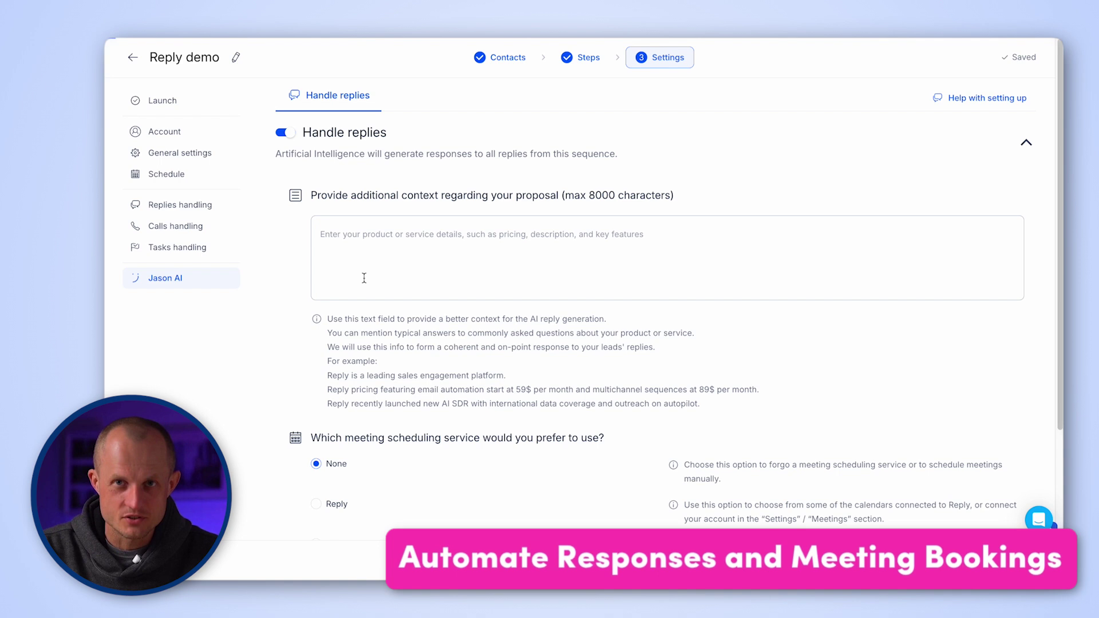
left_click(399, 266)
key("ctrl+v")
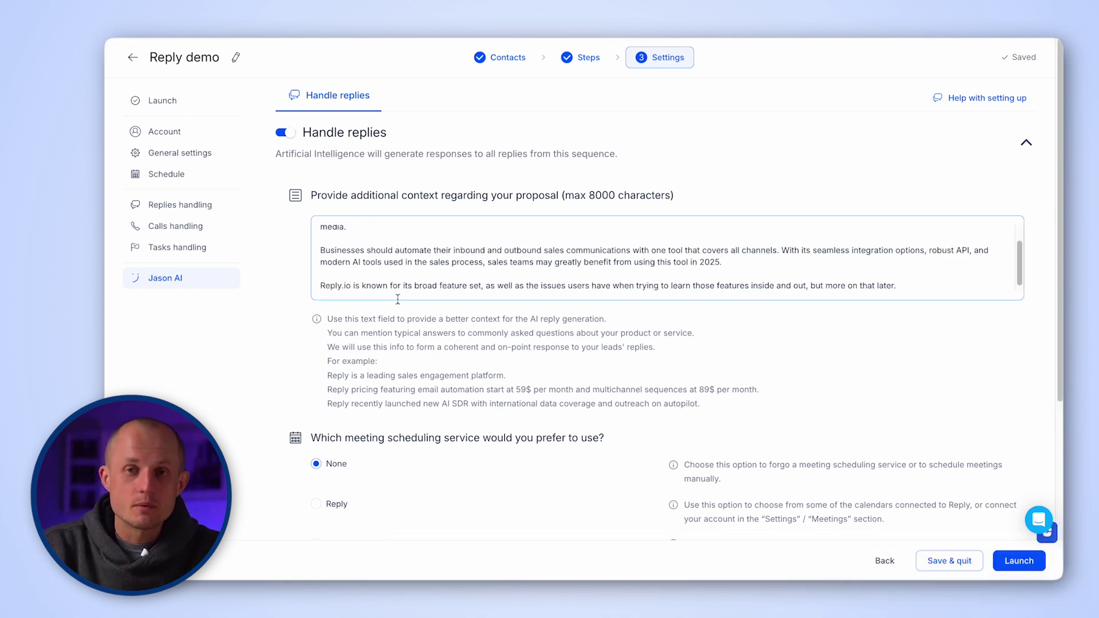
left_click(332, 504)
scroll(332, 503, "down", 3)
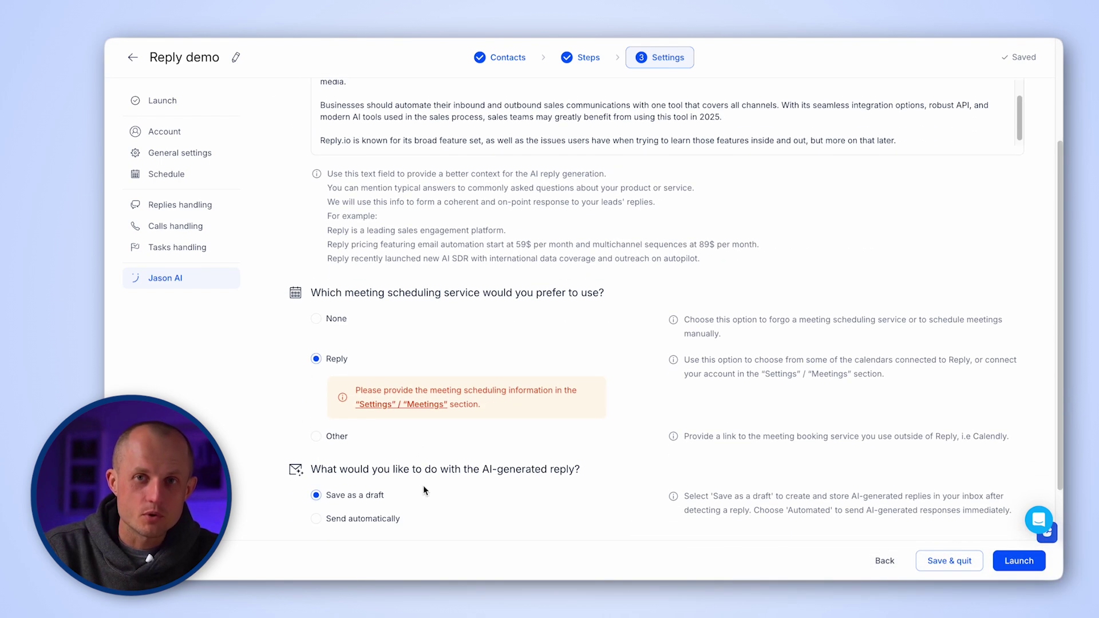
left_click(346, 437)
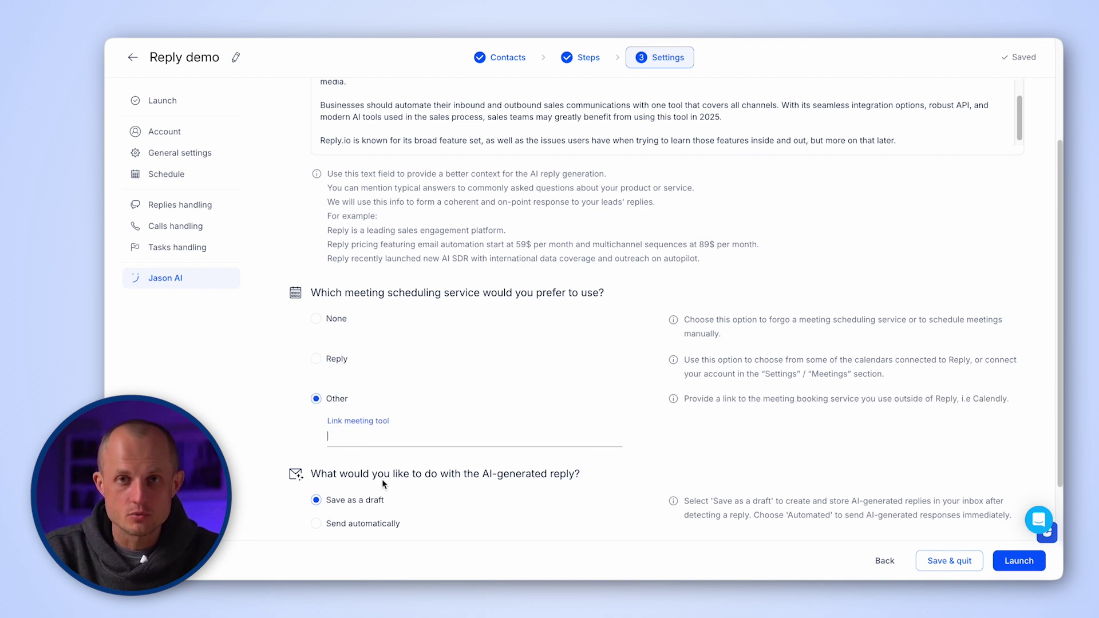
type("https://calendly.com/s-shuliak/short-demo")
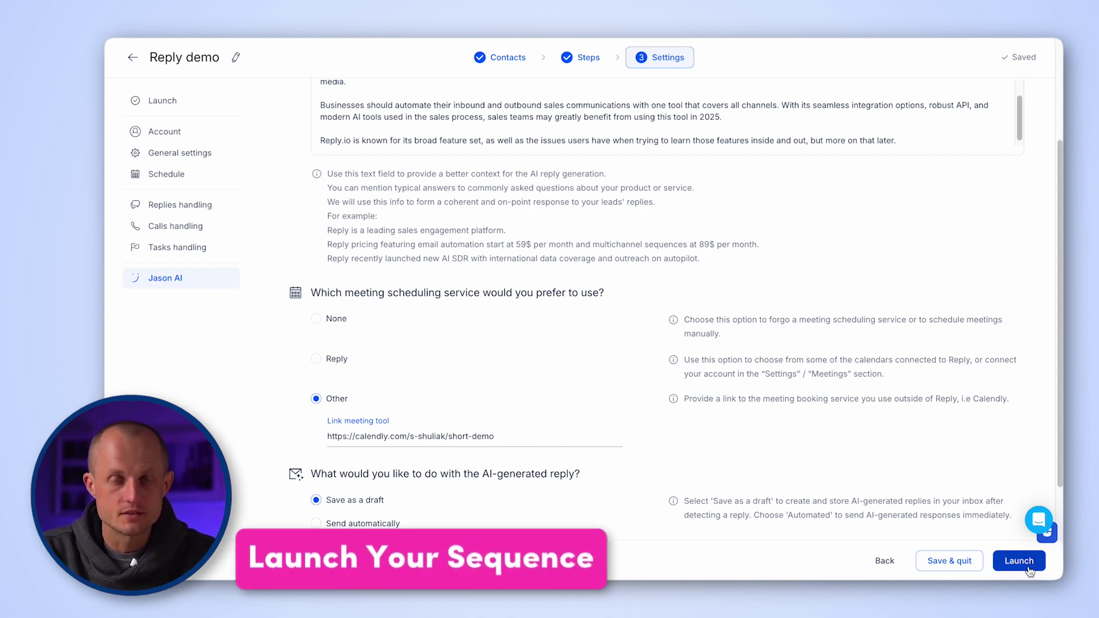
Save and quit the Reply demo sequence, then view Current Customers V1.0's email stats
left_click(962, 560)
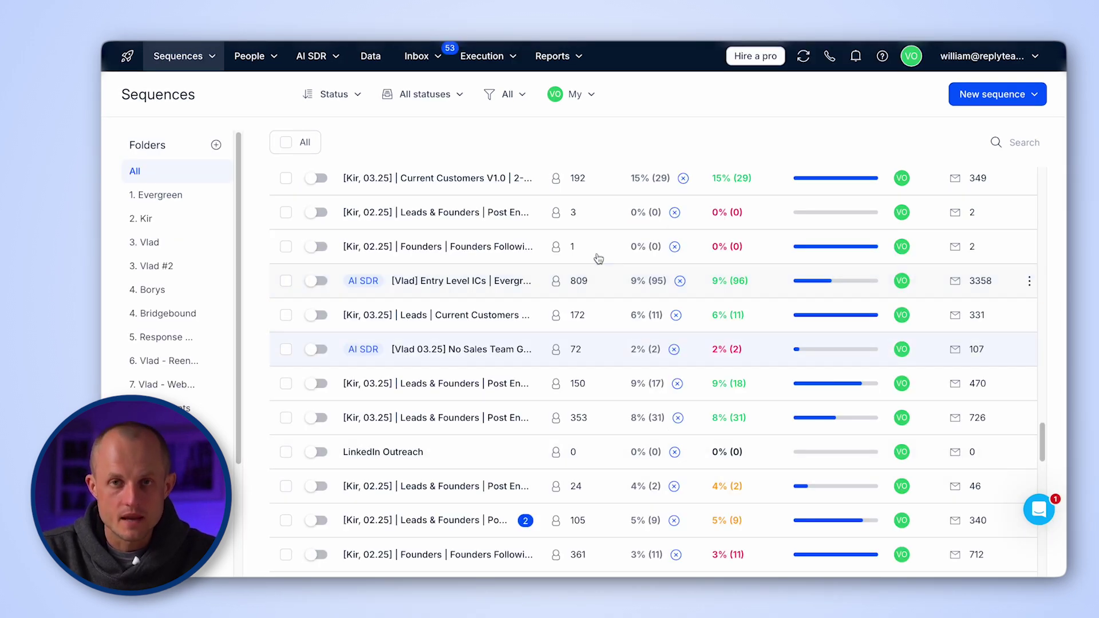
left_click(502, 179)
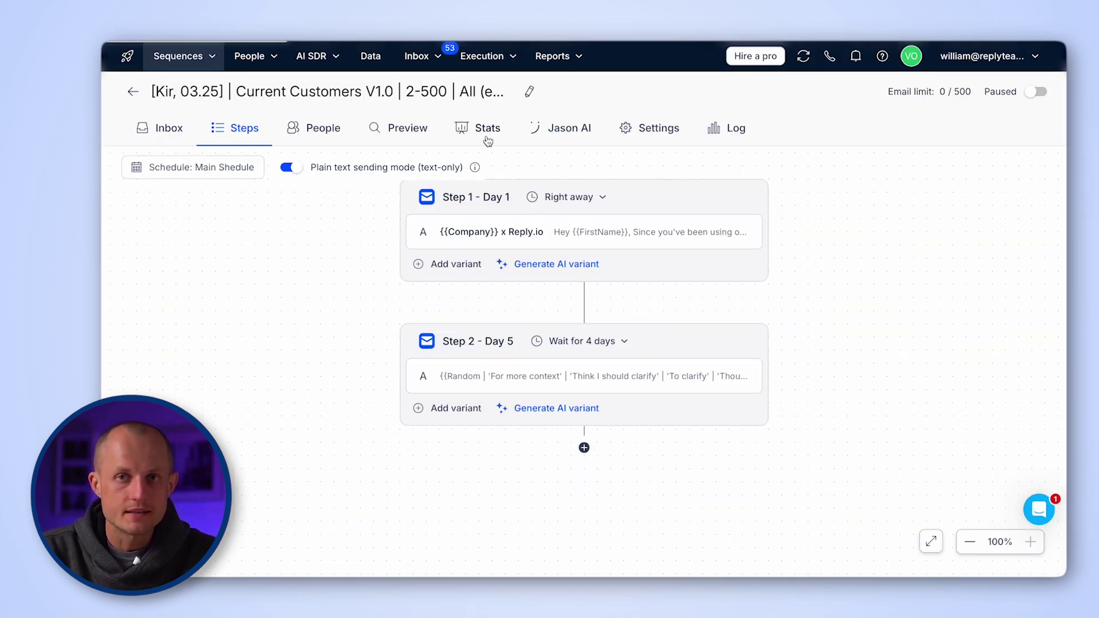
left_click(486, 132)
scroll(606, 351, "down", 3)
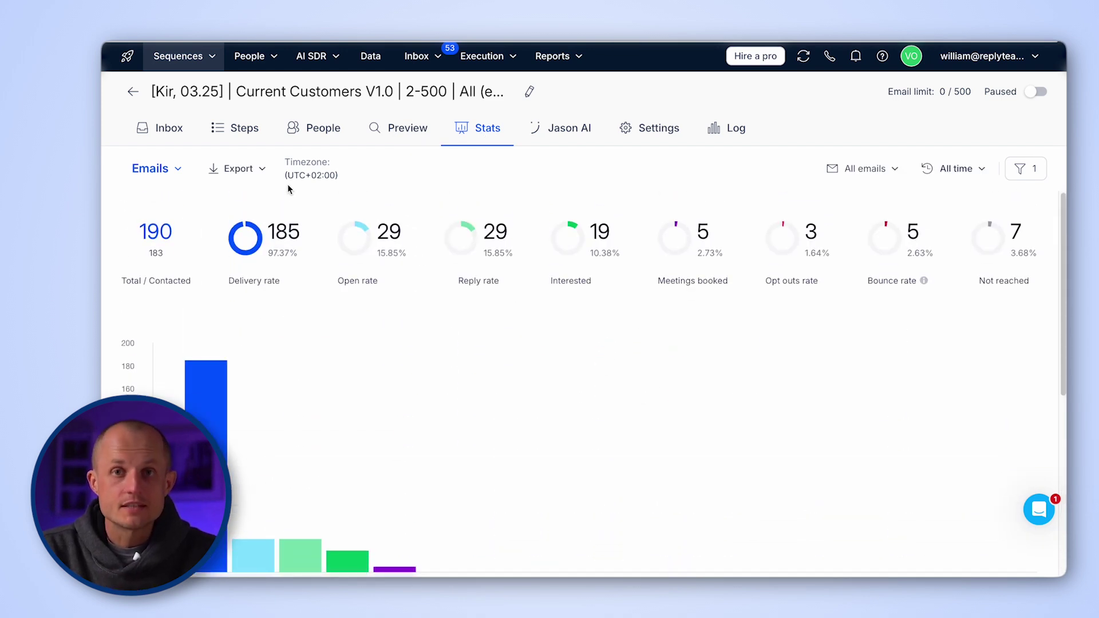
Open the Current Customers V1.0 inbox and scroll through its 30 tagged reply threads
left_click(168, 128)
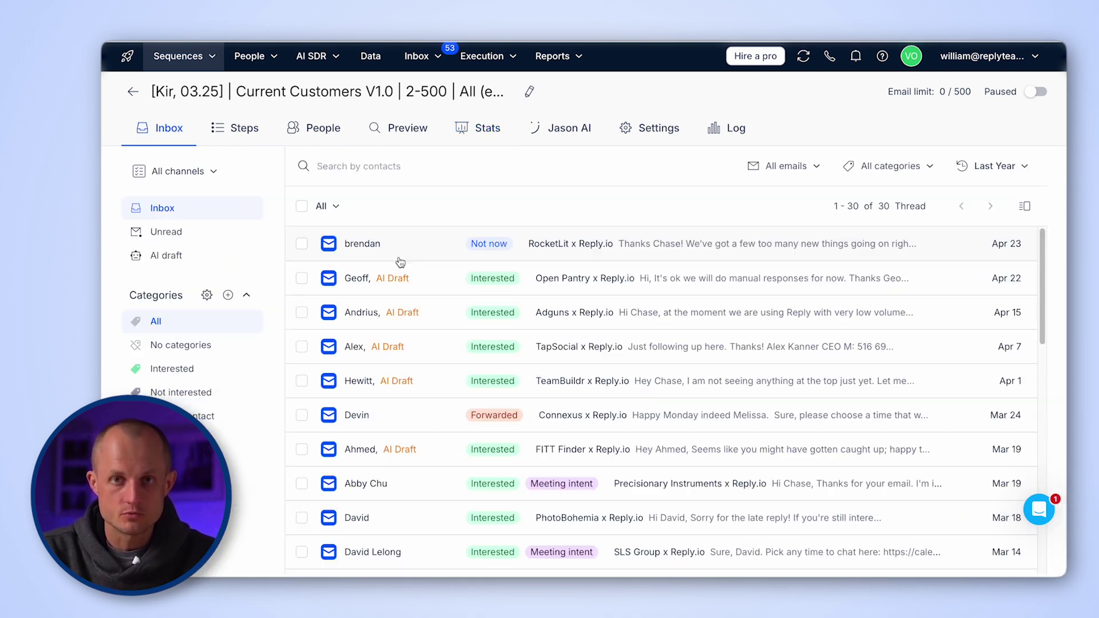
scroll(399, 261, "down", 2)
scroll(398, 262, "down", 10)
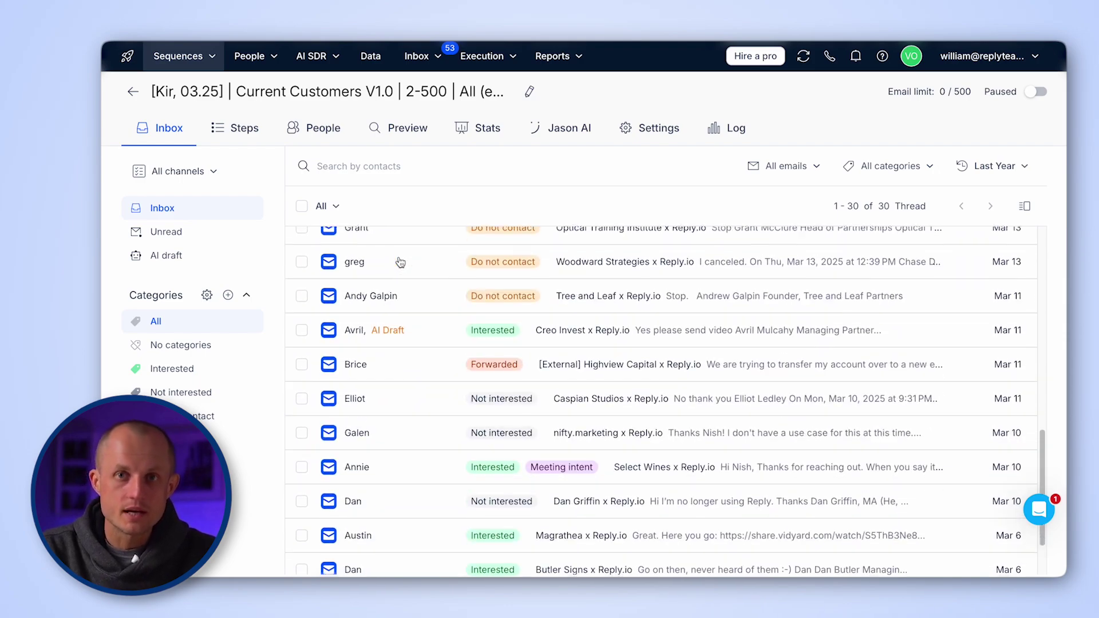